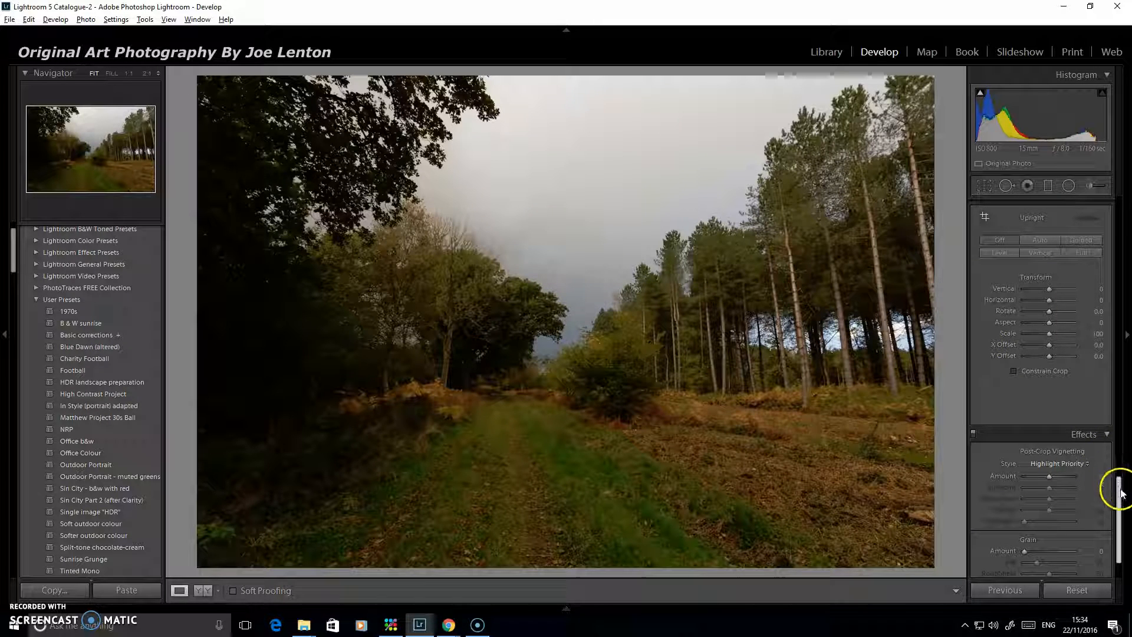
Try a post-crop vignette with Amount −57, Midpoint 24 and Roundness +62, and undo it
left_click_drag(1119, 487, 1117, 505)
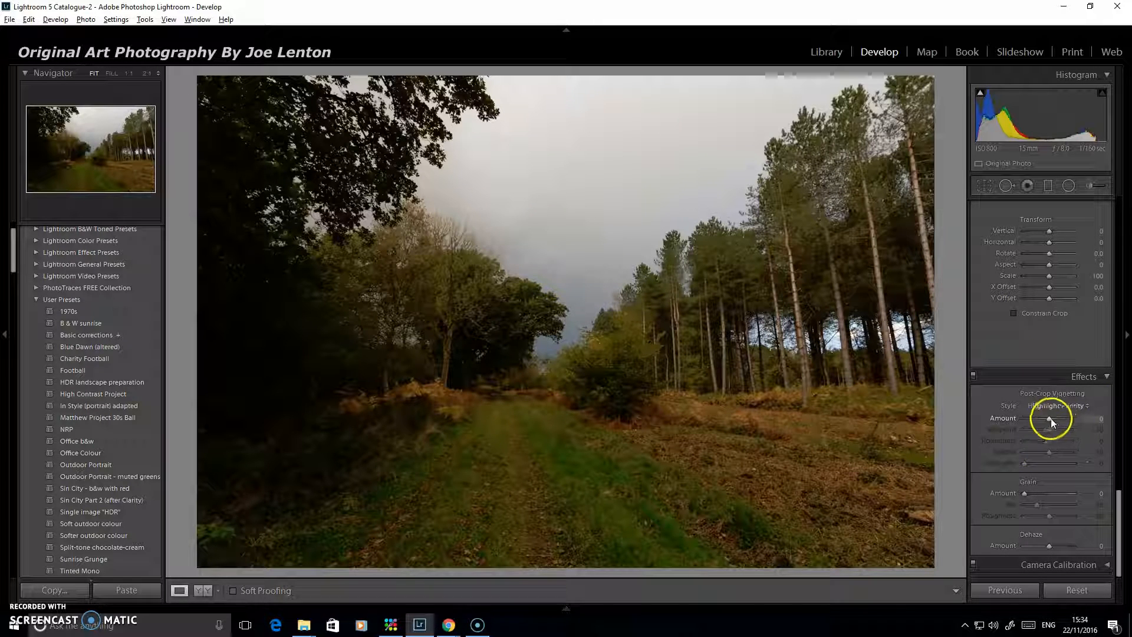
left_click_drag(1046, 420, 1064, 440)
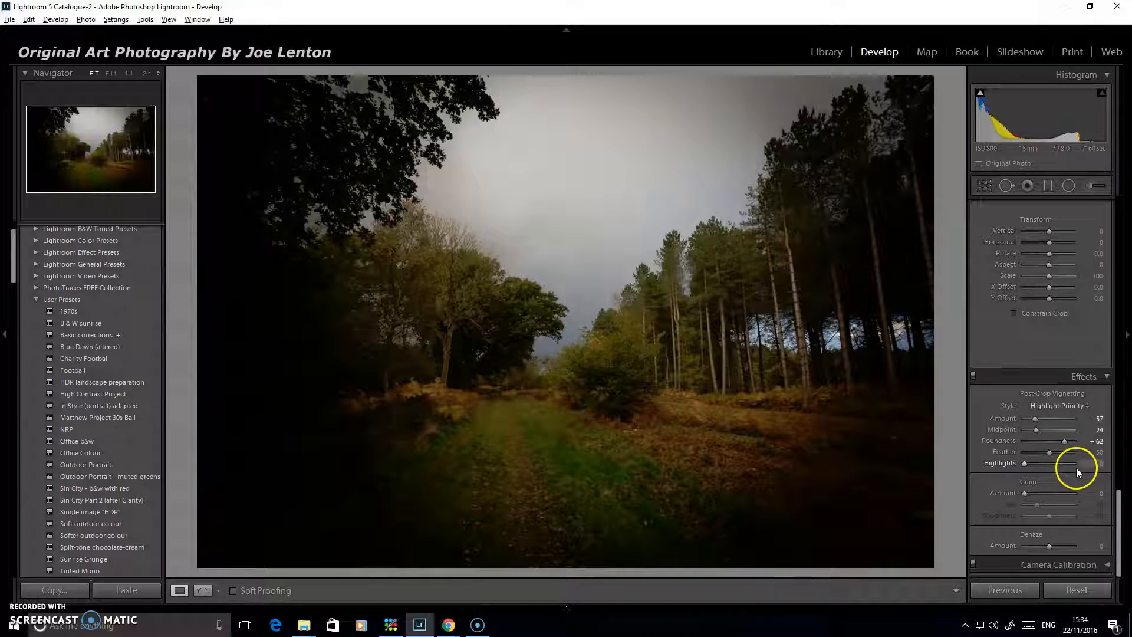
key("ctrl+z")
key("ctrl+z")
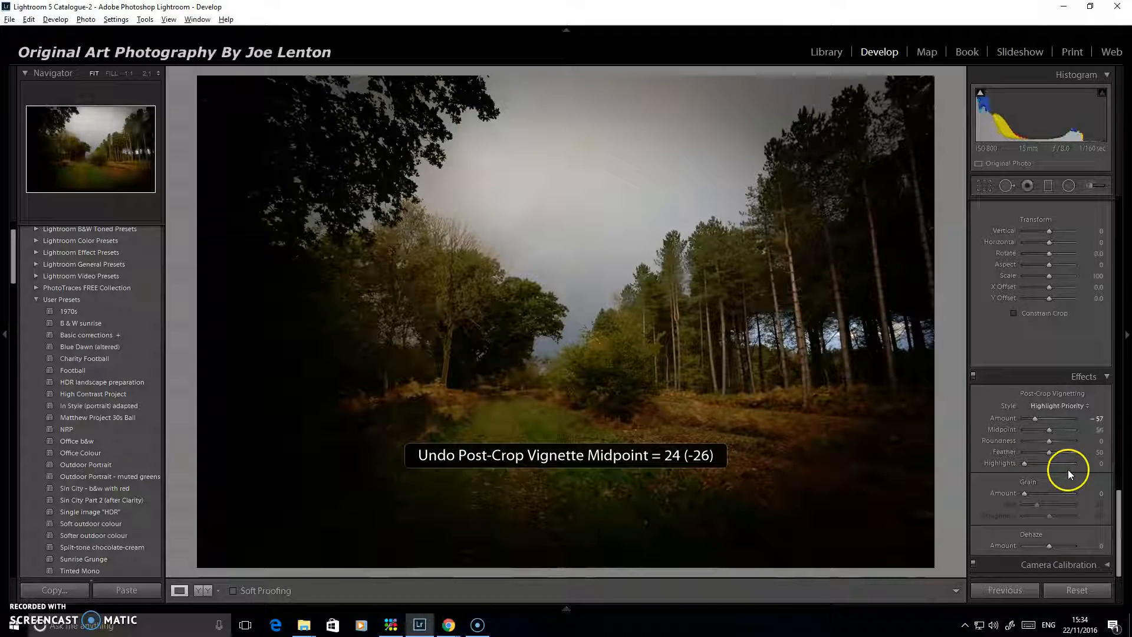
key("ctrl+z")
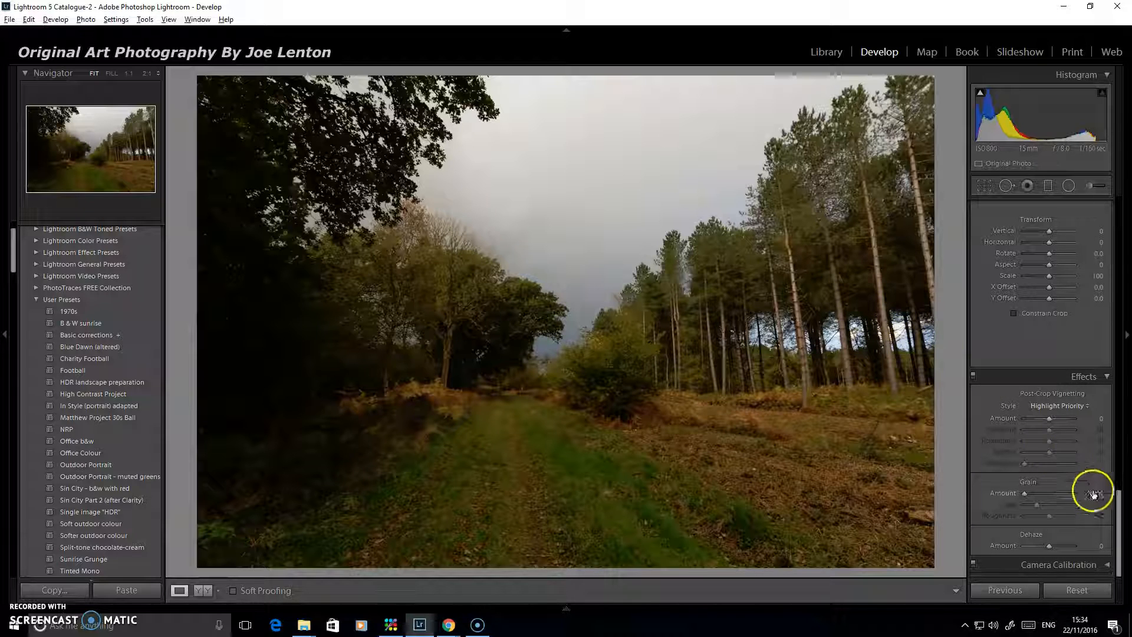
Set the vertical transform to −29 and crop the photo inward to exclude the white edges at the bottom
left_click_drag(1114, 503, 1116, 498)
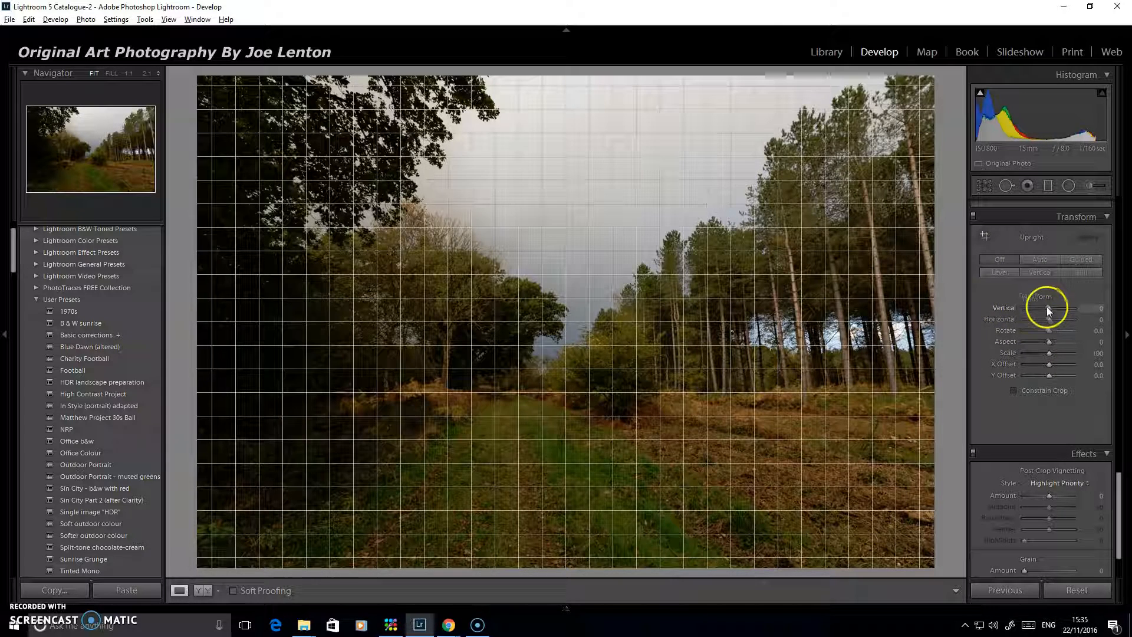
left_click_drag(1046, 307, 1039, 307)
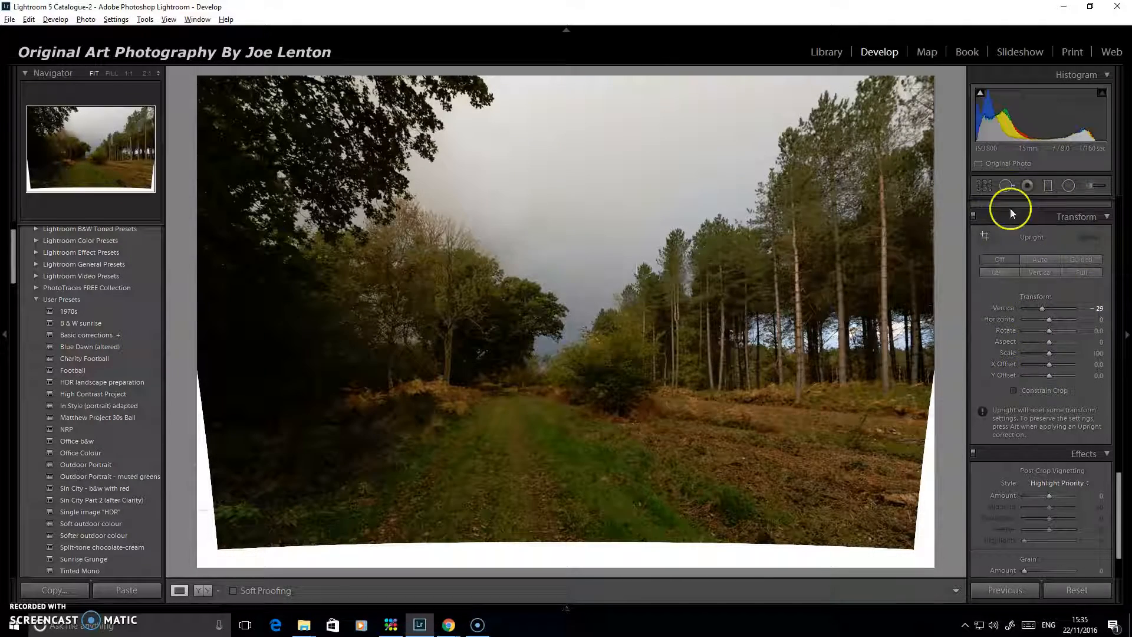
left_click(985, 187)
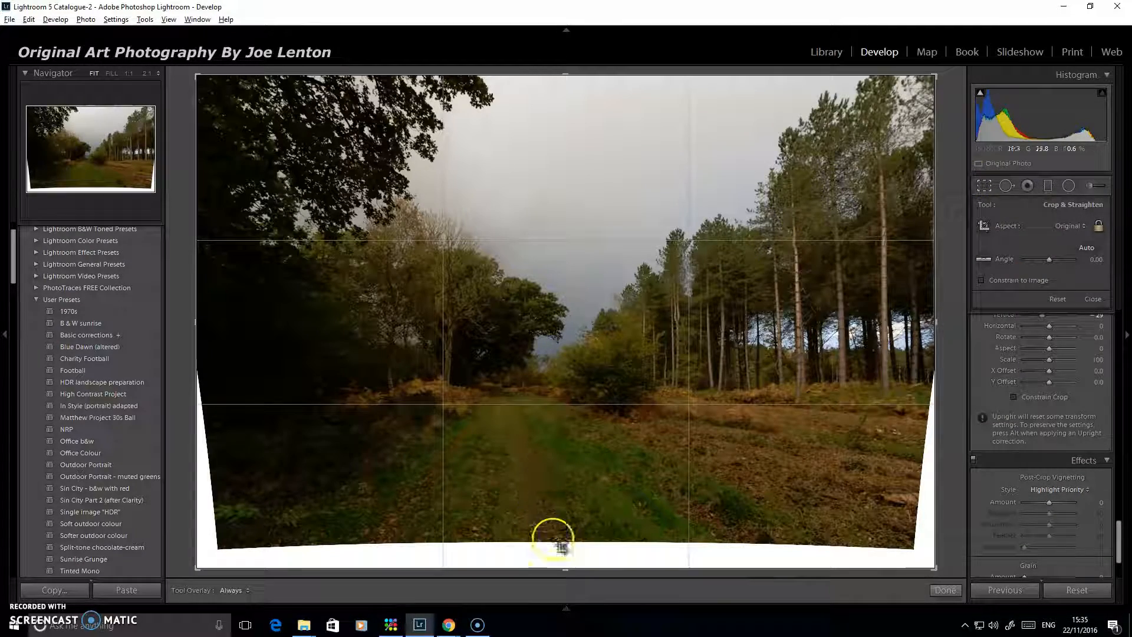
left_click_drag(566, 571, 566, 548)
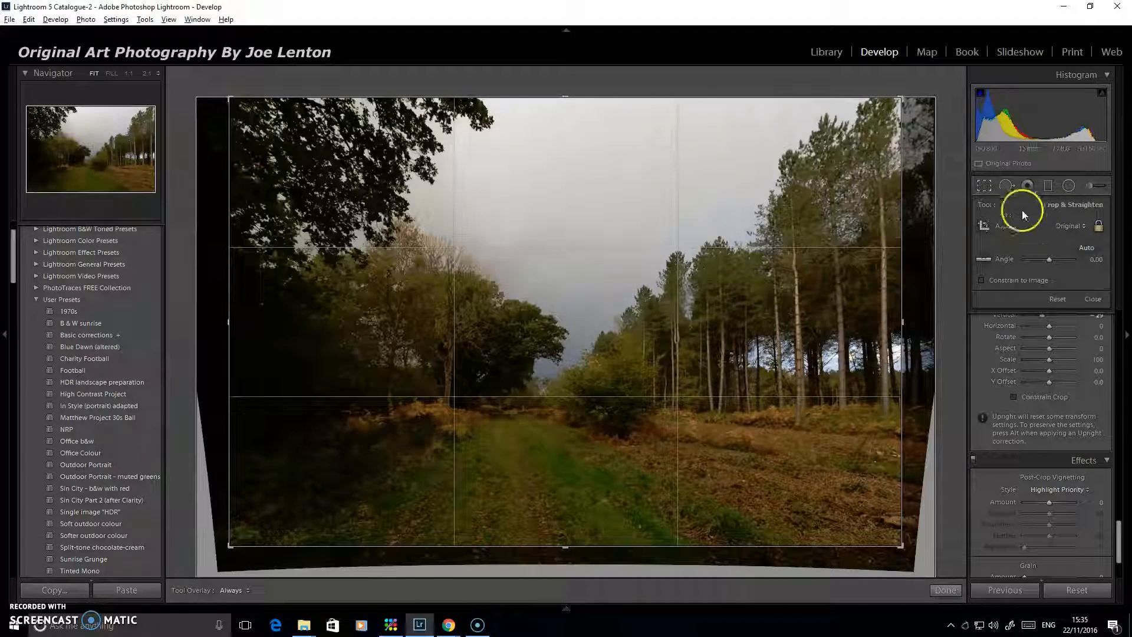
Change the crop aspect ratio to 2 x 1, reposition the photo vertically within the frame and apply the crop
left_click(1074, 227)
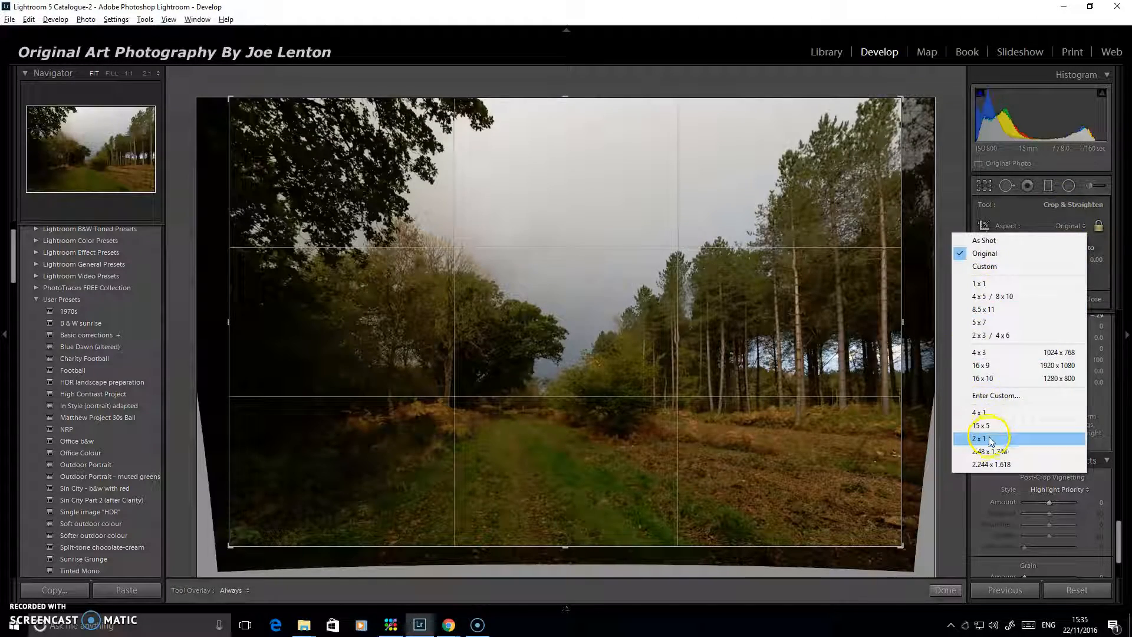
left_click(990, 435)
left_click_drag(725, 399, 725, 366)
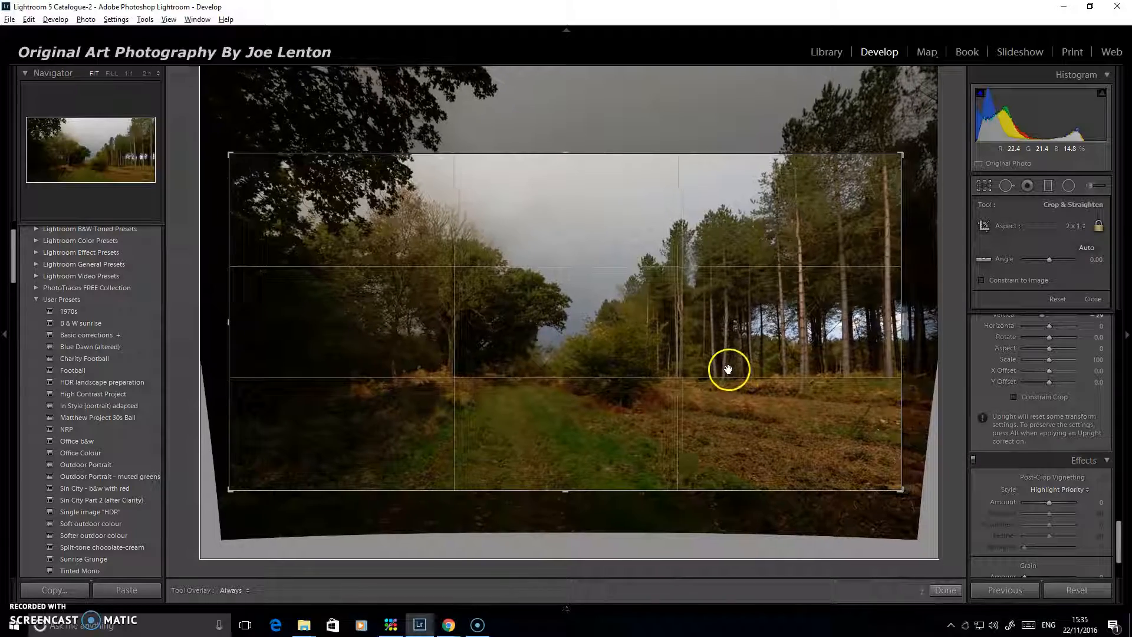
left_click(946, 590)
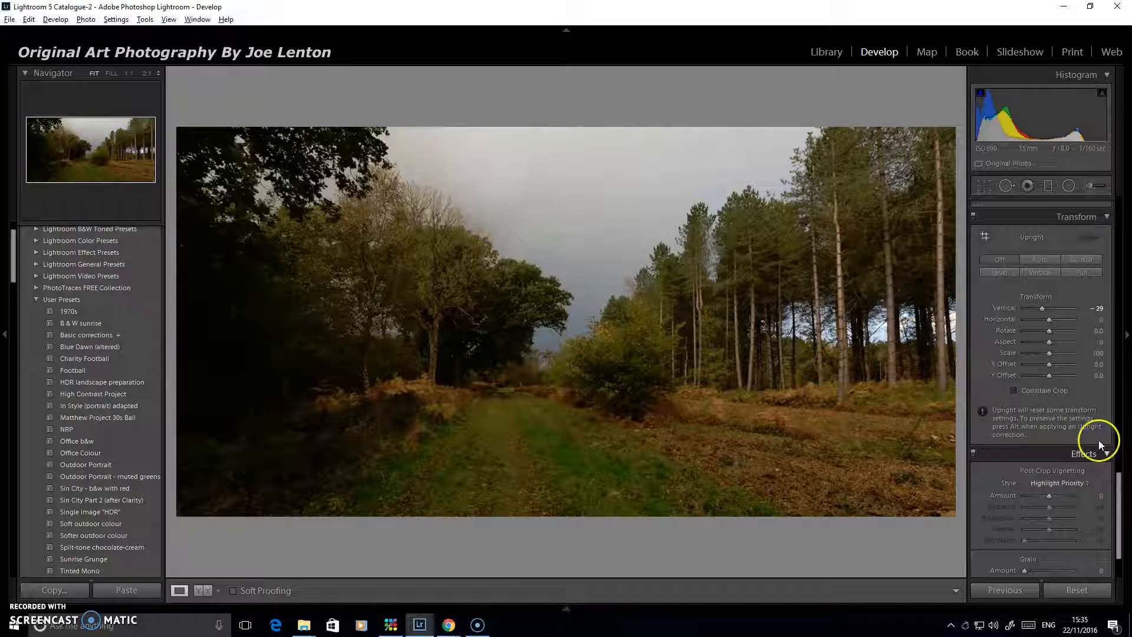
Set the photo's Shadows to +81, Blacks to +21, Highlights to −48 and Clarity to +33
left_click_drag(1118, 485, 1120, 195)
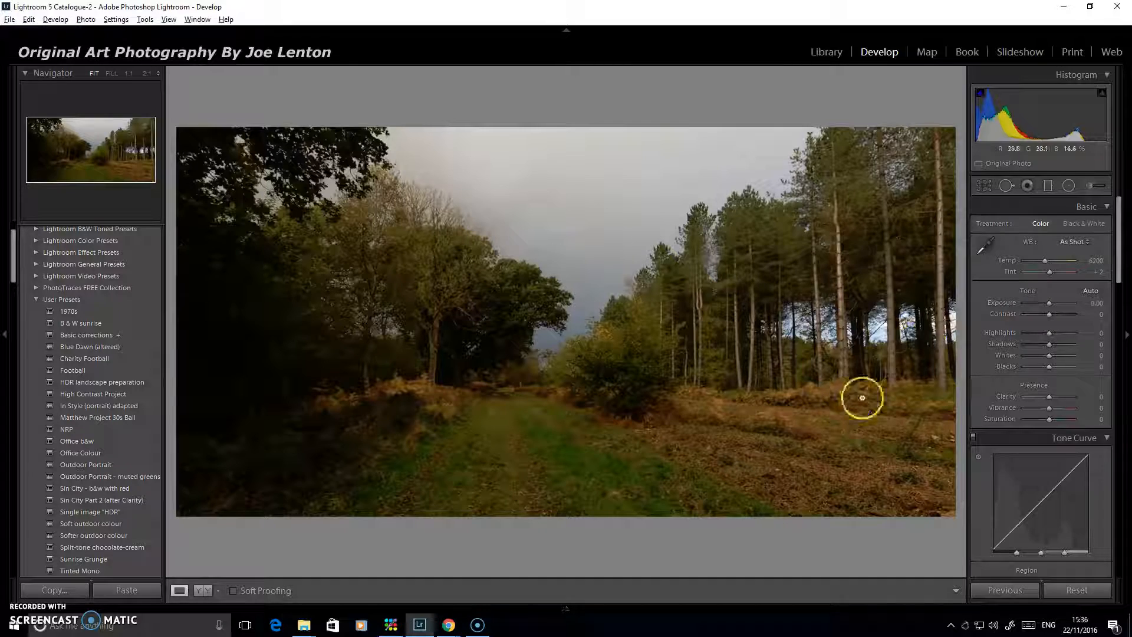
mouse_move(1051, 345)
left_mouse_down()
mouse_move(1070, 343)
mouse_move(1055, 367)
left_mouse_up()
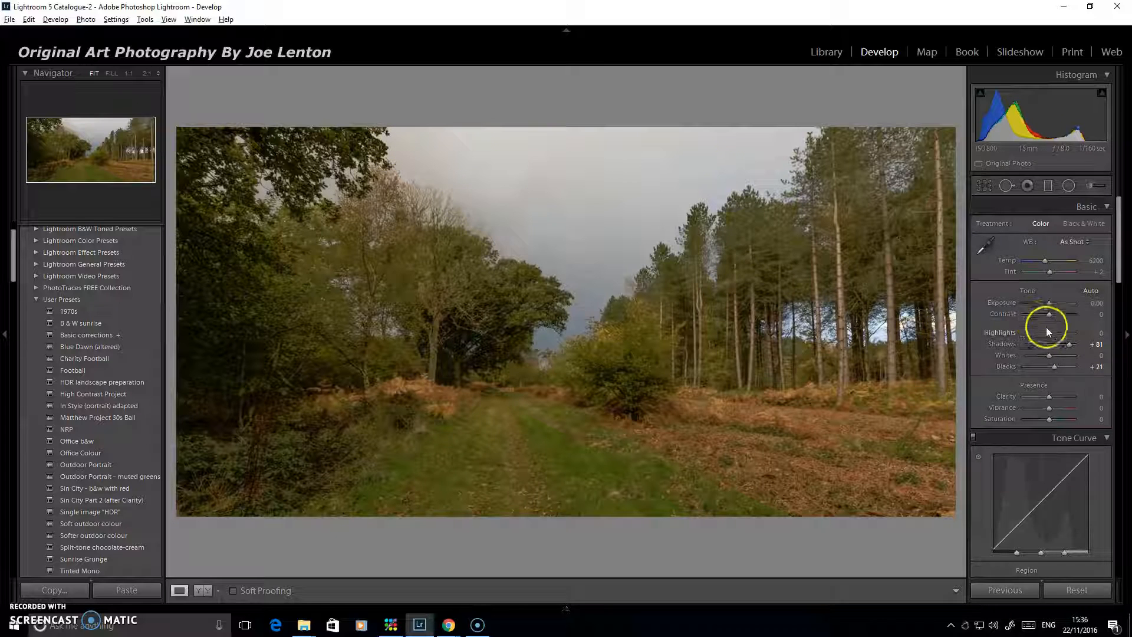
left_click_drag(1048, 334, 1035, 334)
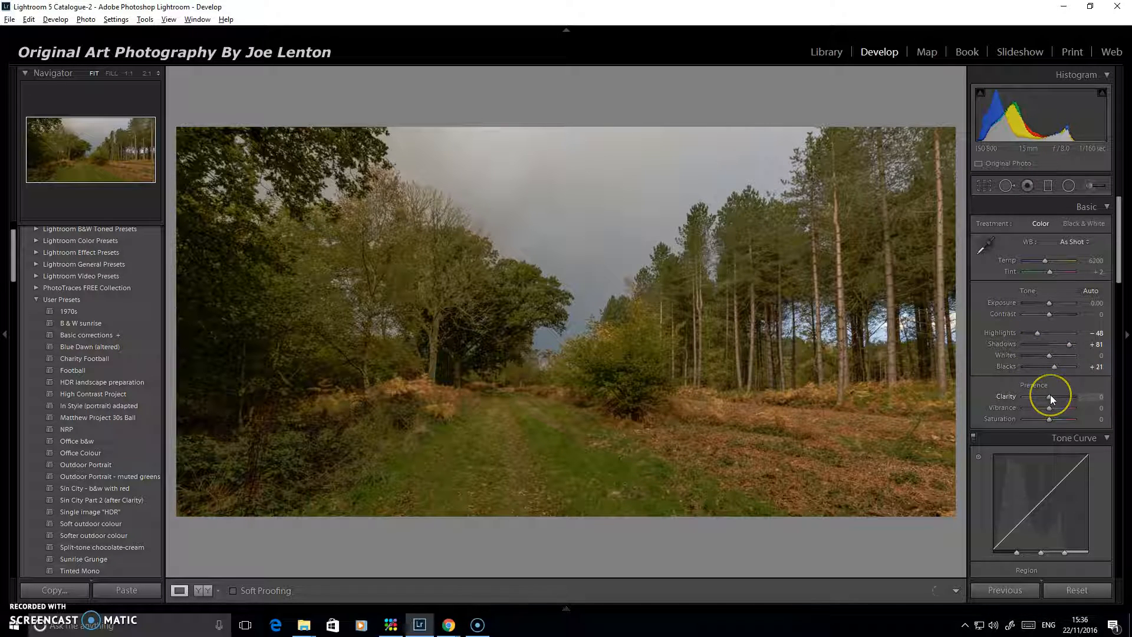
left_click_drag(1050, 398, 1058, 396)
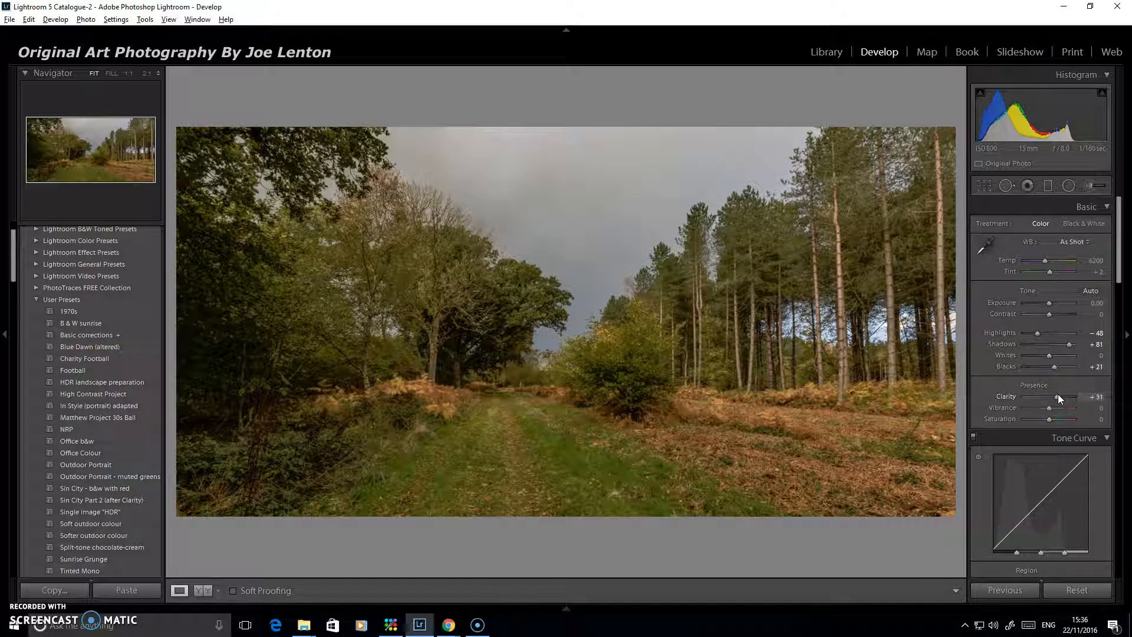
left_click_drag(1058, 394, 1056, 394)
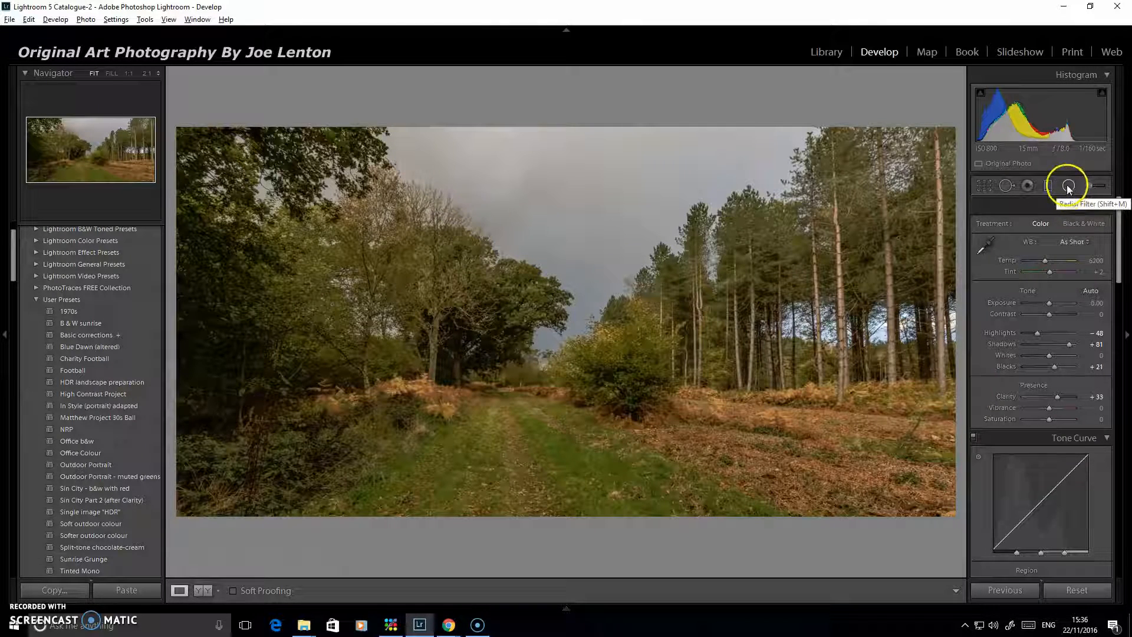
Draw a radial filter ellipse around the far end of the path and reset its effect settings
left_click(1069, 188)
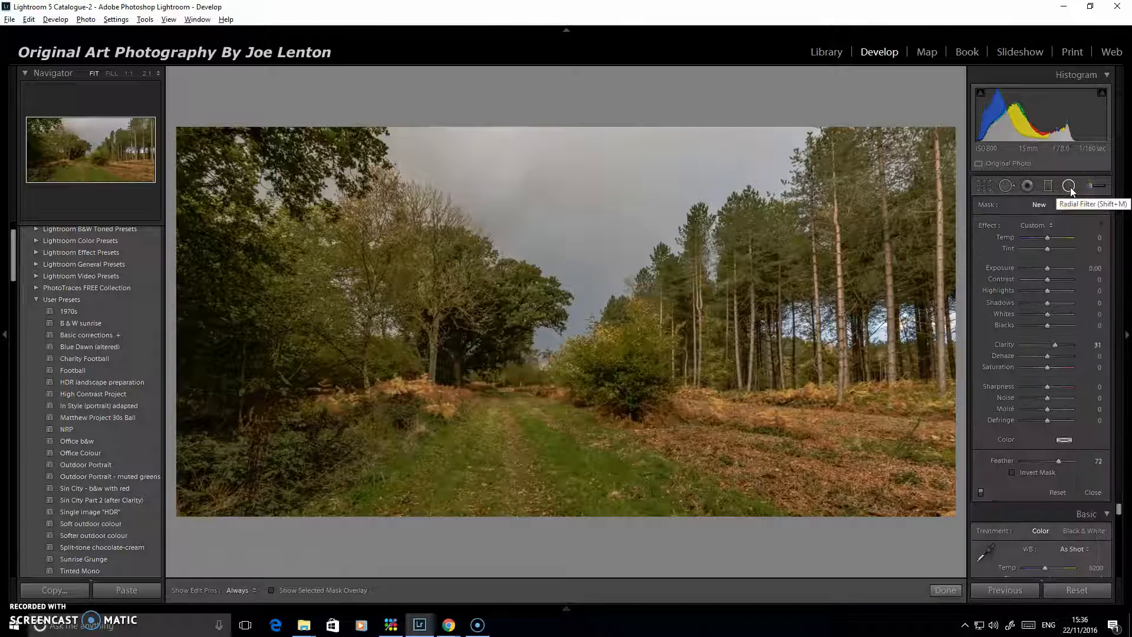
mouse_move(525, 381)
left_mouse_down()
mouse_move(462, 273)
mouse_move(423, 285)
mouse_move(388, 278)
left_mouse_up()
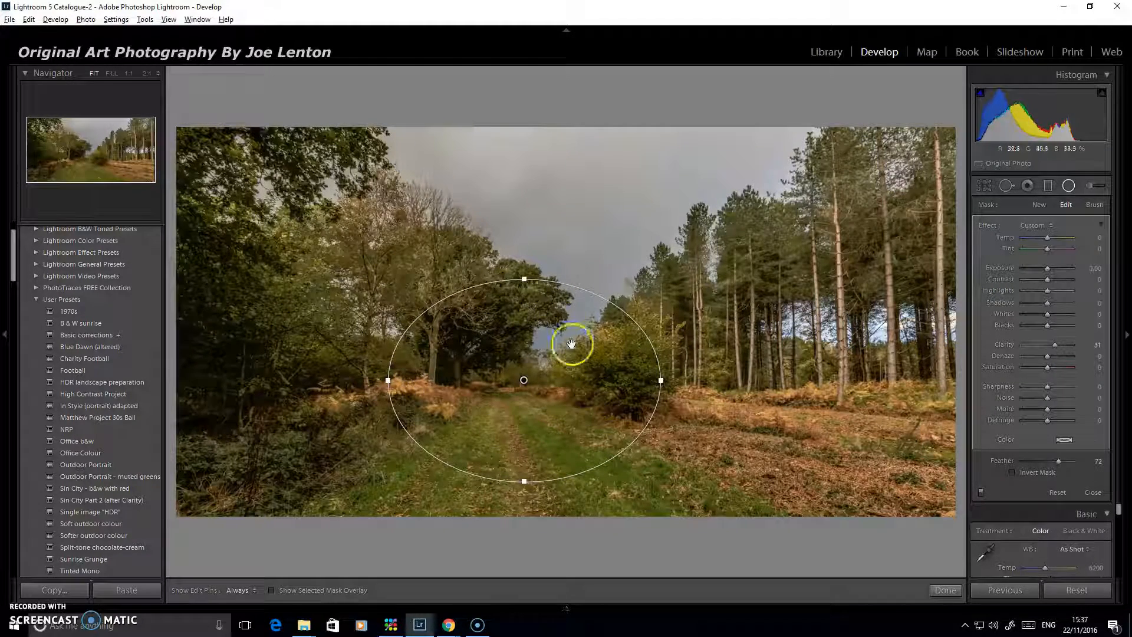
double_click(990, 228)
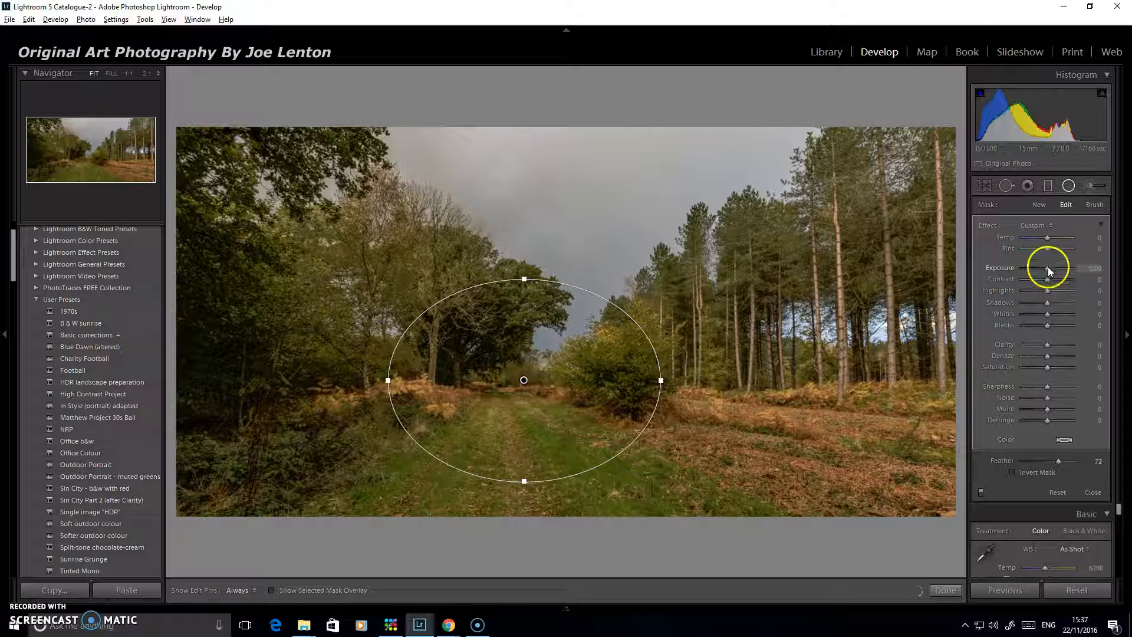
Set the radial filter's Exposure to −0.29 and Contrast to 26 to darken the area outside the ellipse
left_click_drag(1047, 268, 1044, 267)
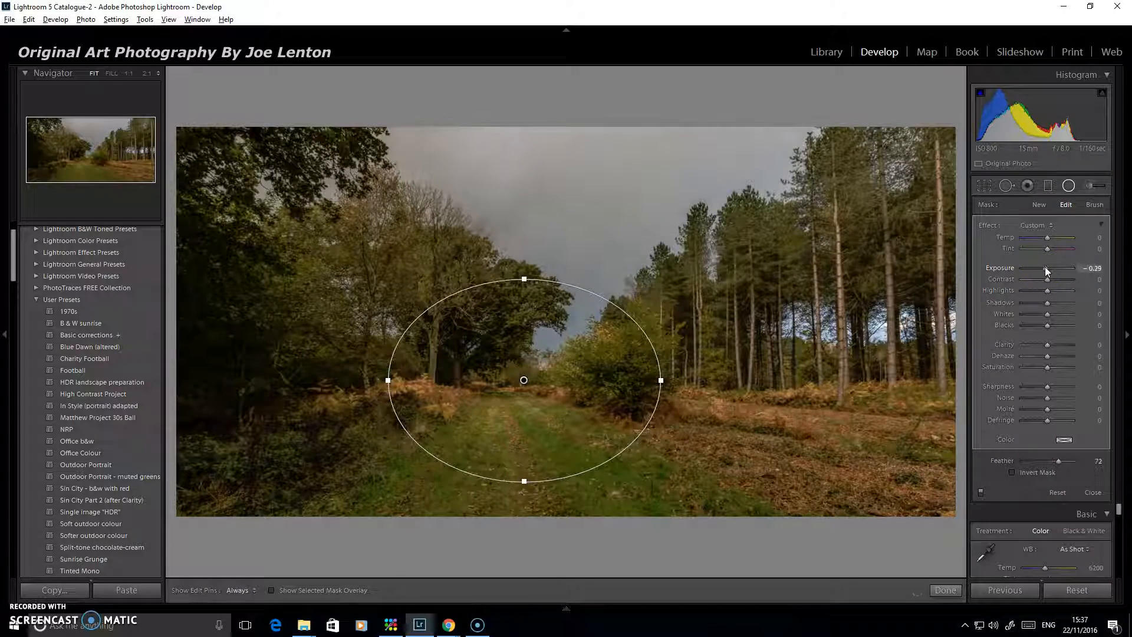
left_click(1045, 267)
left_click_drag(1045, 267, 1046, 266)
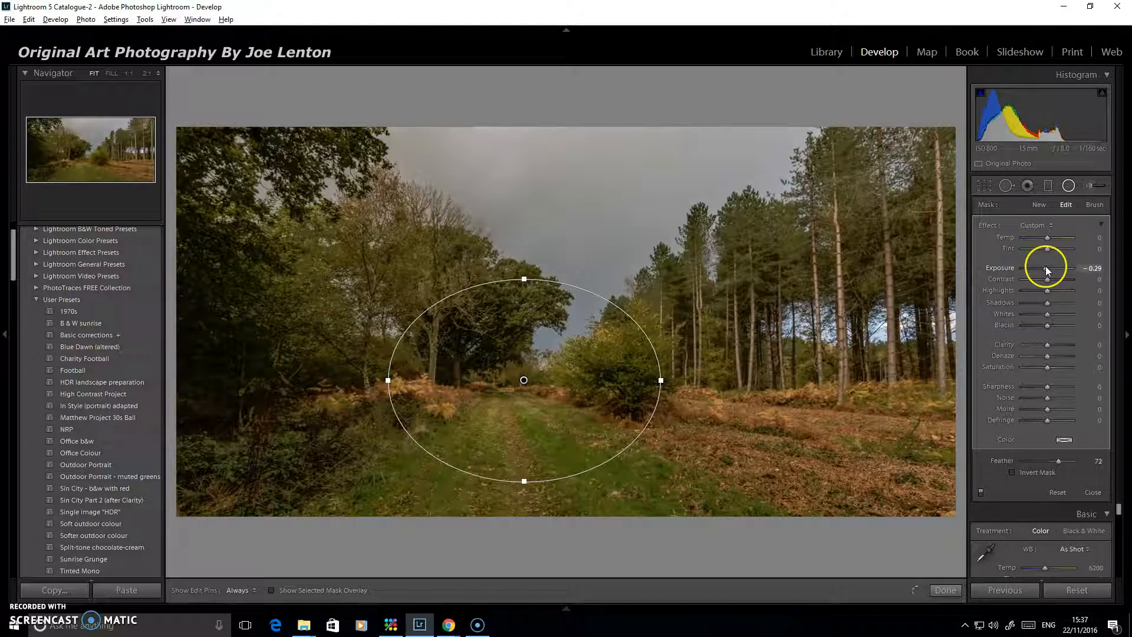
mouse_move(1078, 270)
left_mouse_down()
mouse_move(1104, 273)
mouse_move(1058, 277)
left_mouse_up()
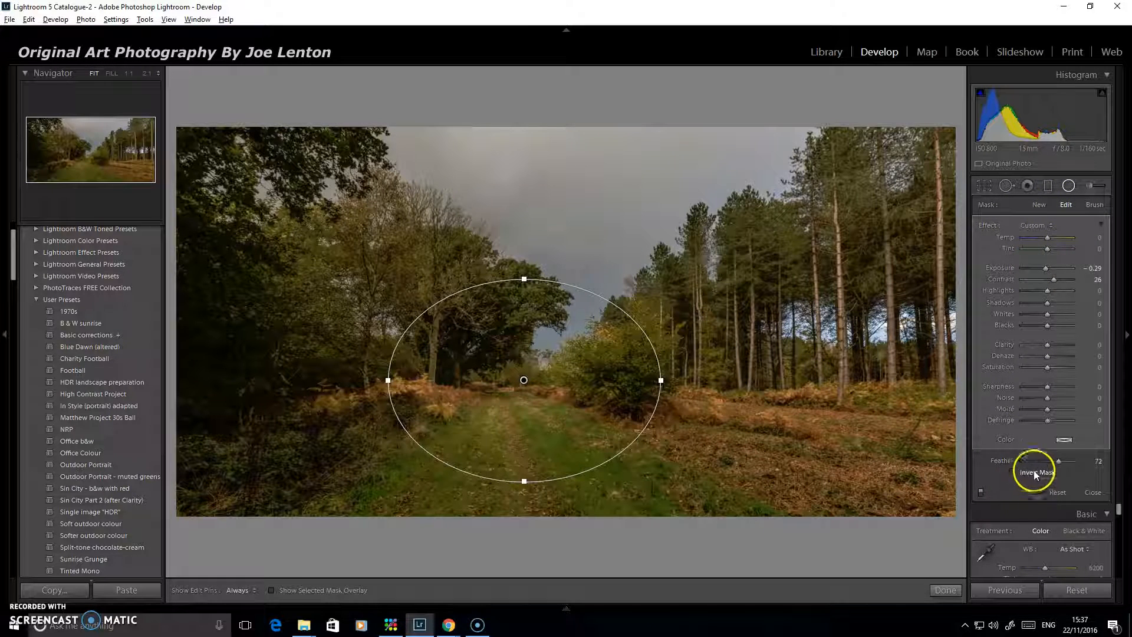
Set the radial filter's Feather to 70, toggle its mask inversion on and off again, and finish the filter
left_click_drag(1026, 465, 1057, 464)
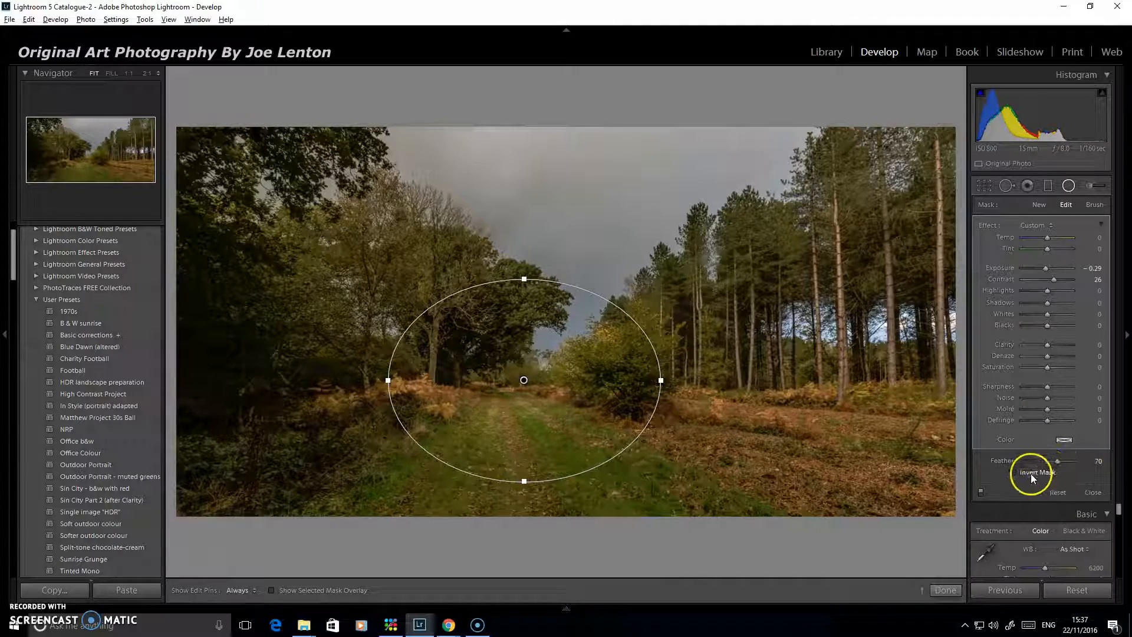
left_click(1031, 473)
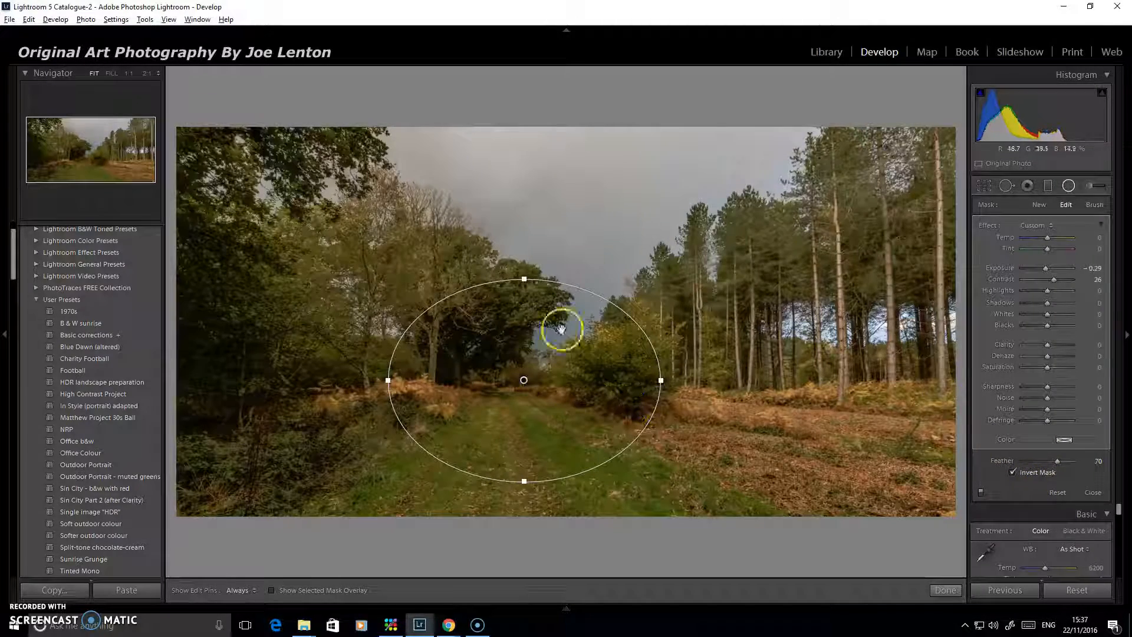
left_click(1043, 478)
left_click(947, 589)
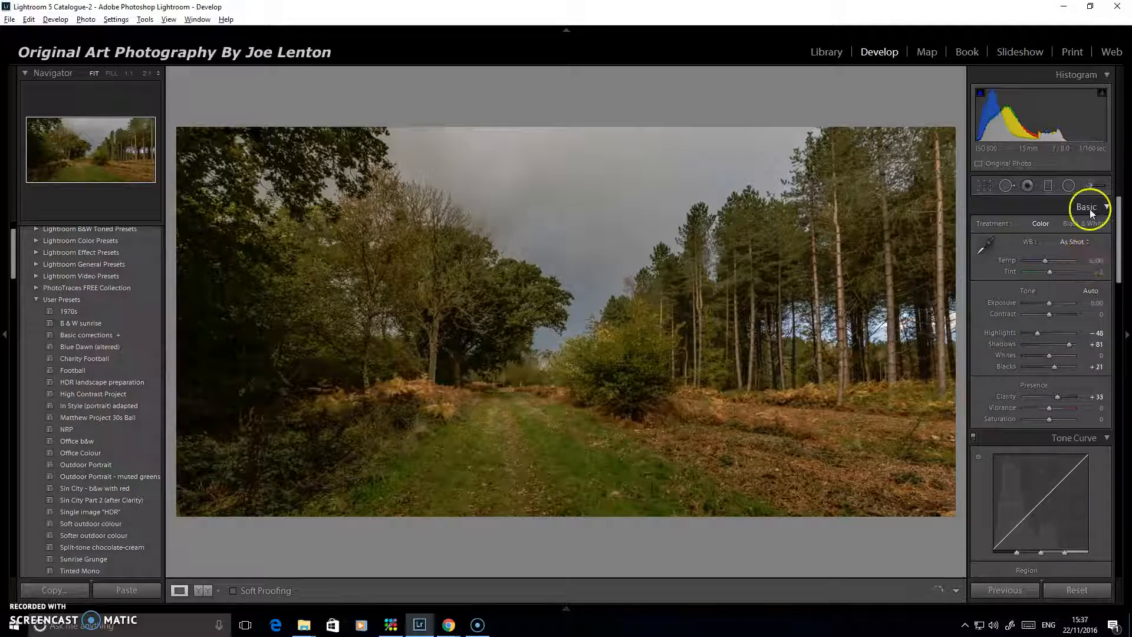
Add a second, larger radial filter around the path and trees with Exposure −0.29, Contrast 36 and Clarity 0
left_click(1069, 186)
left_click_drag(547, 400, 275, 223)
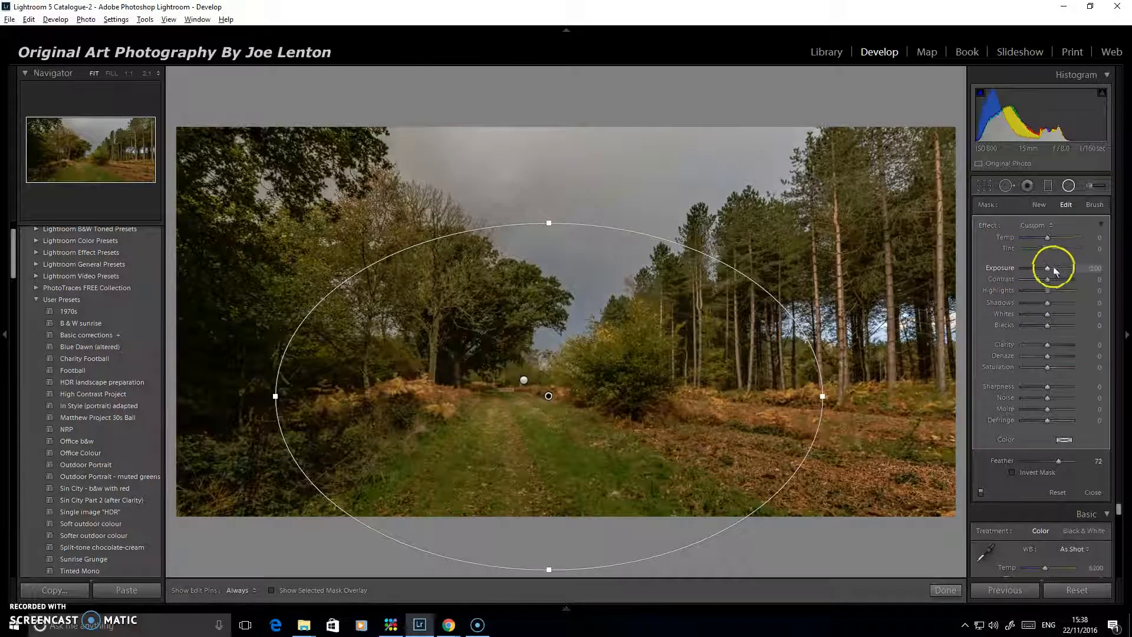
left_click_drag(1046, 267, 1044, 268)
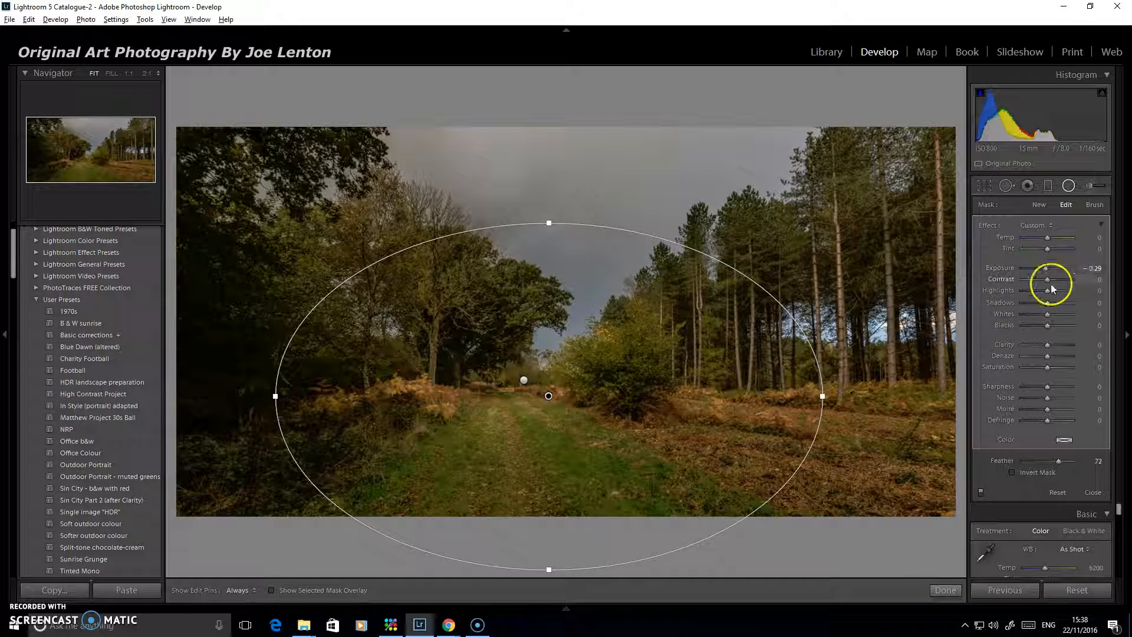
left_click_drag(1048, 280, 1057, 282)
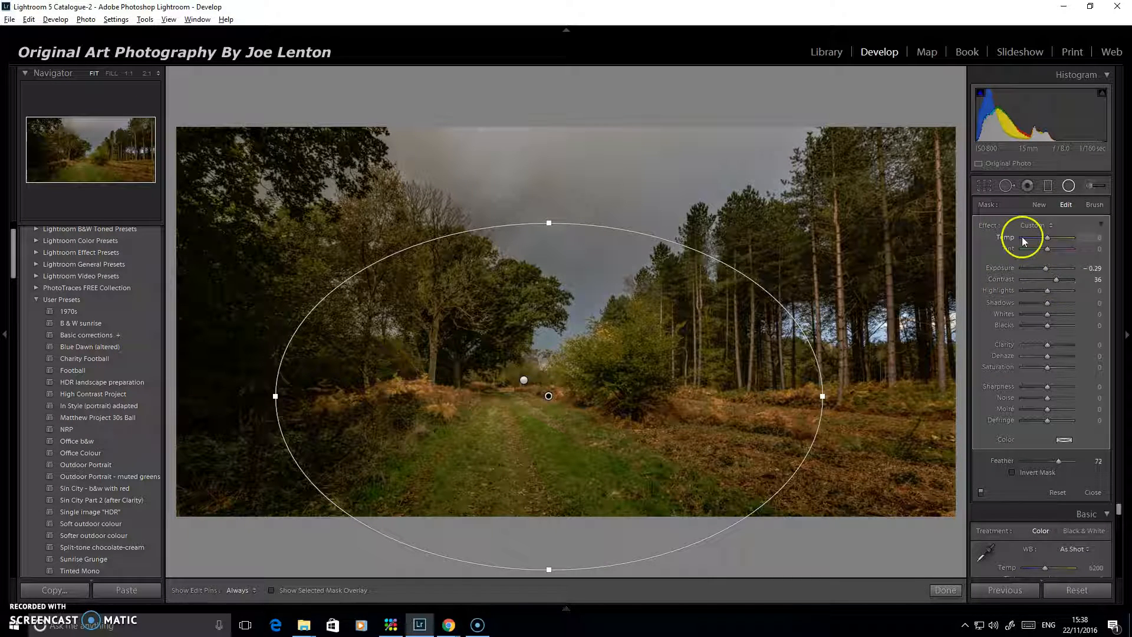
left_click(946, 590)
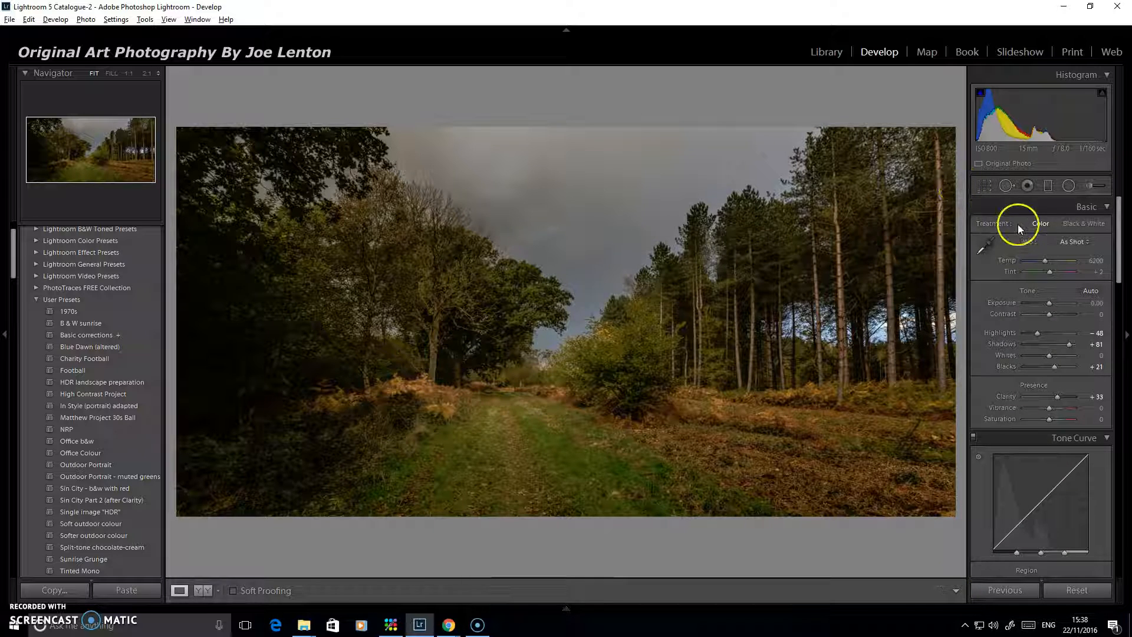
Add a third radial filter spanning most of the photo with Exposure −0.19, Contrast 17 and Clarity 0
left_click(1070, 184)
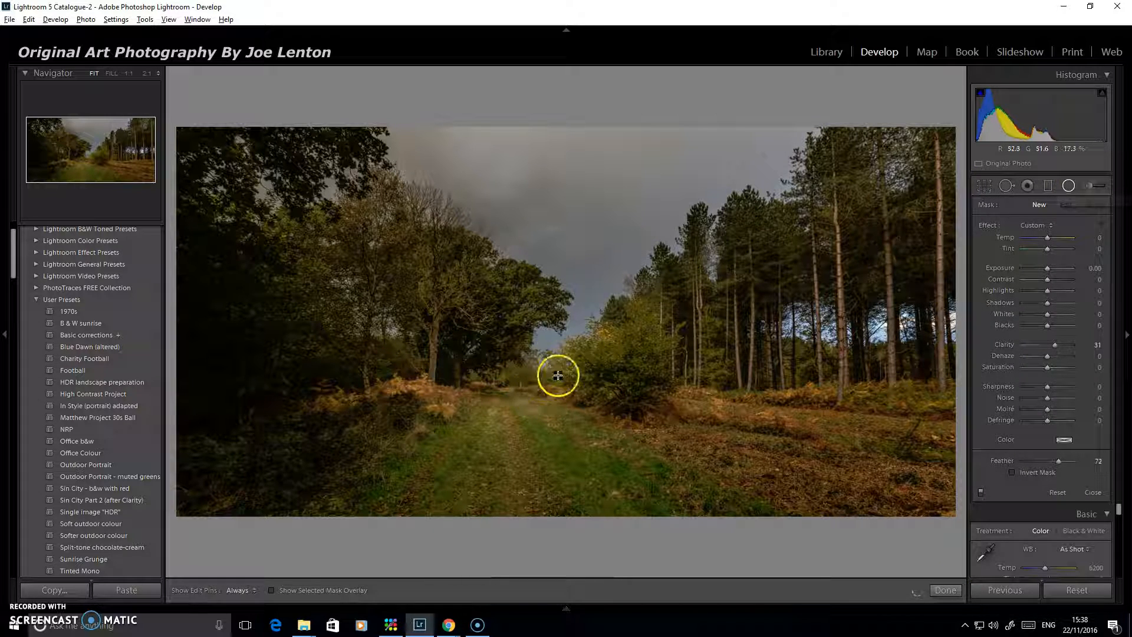
left_click_drag(566, 374, 147, 154)
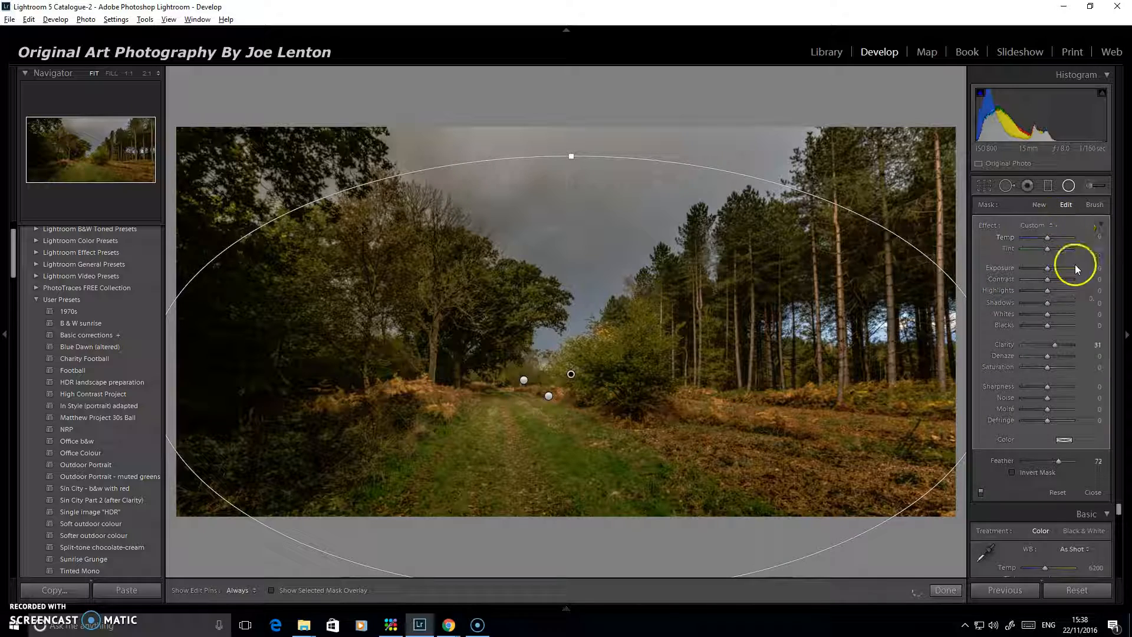
left_click_drag(1049, 267, 1046, 270)
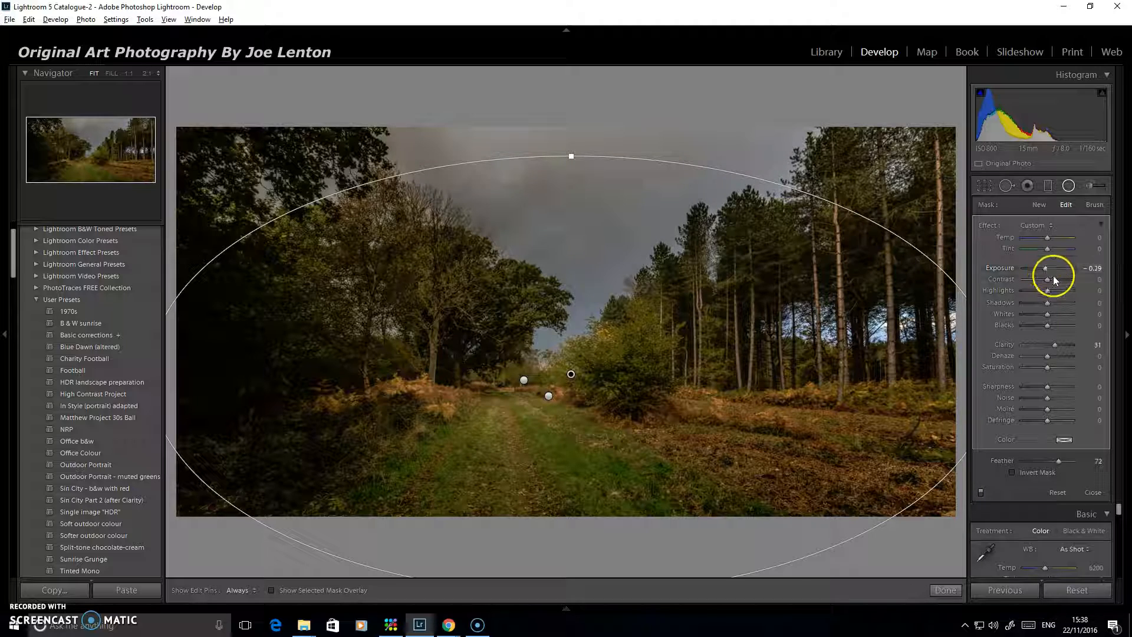
left_click_drag(1048, 277, 1047, 264)
double_click(1062, 346)
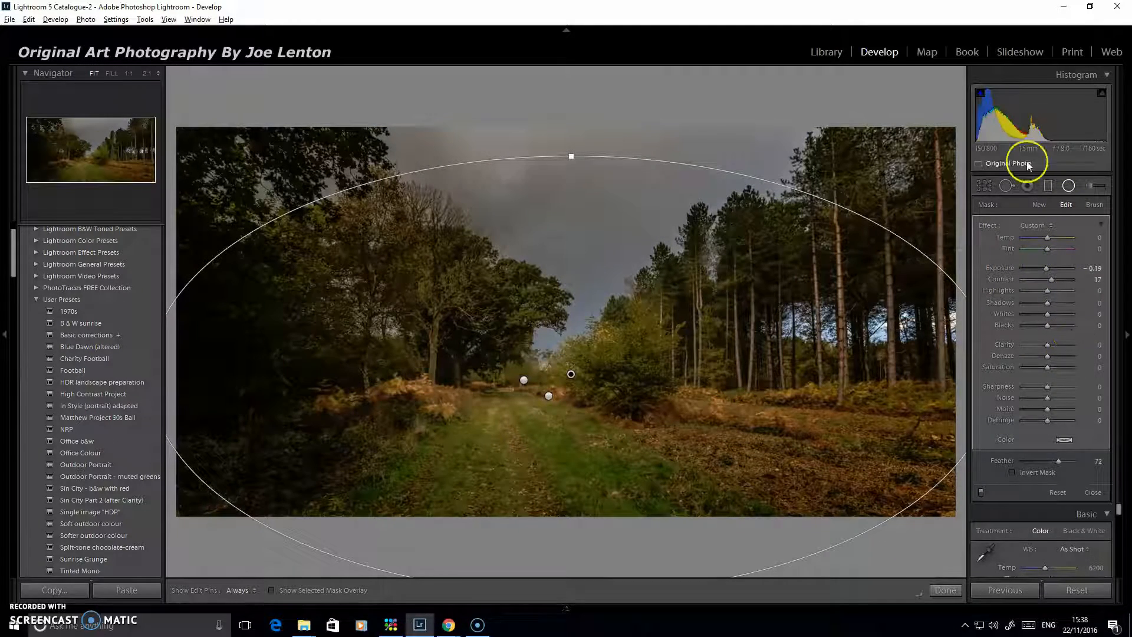
left_click(958, 590)
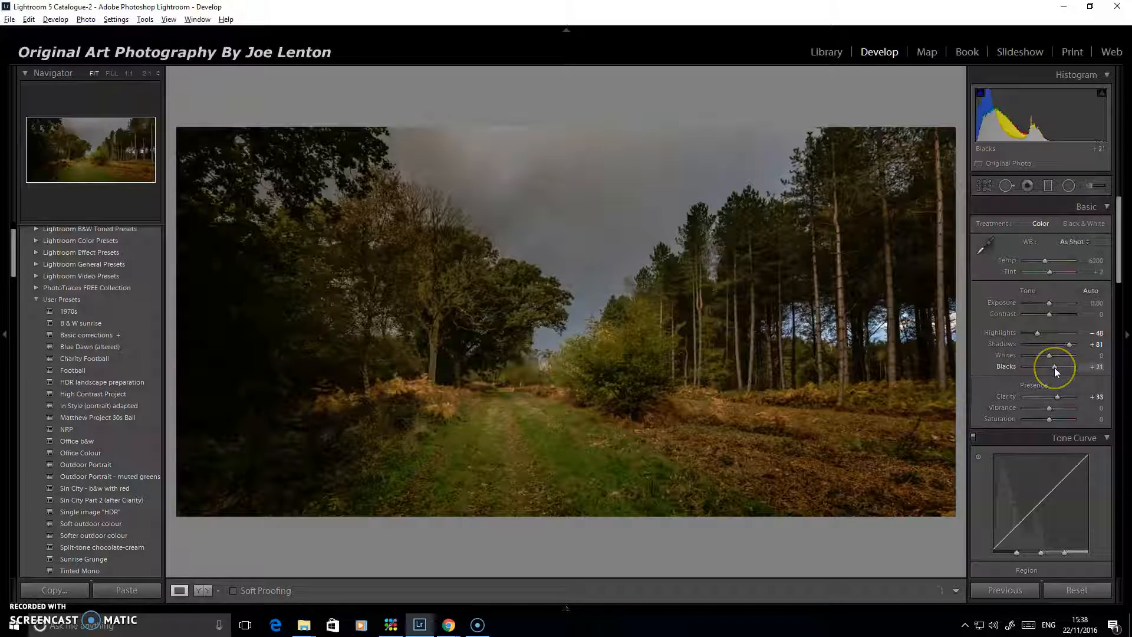
Raise the whole photo's Blacks to +40
left_click_drag(1054, 366, 1059, 366)
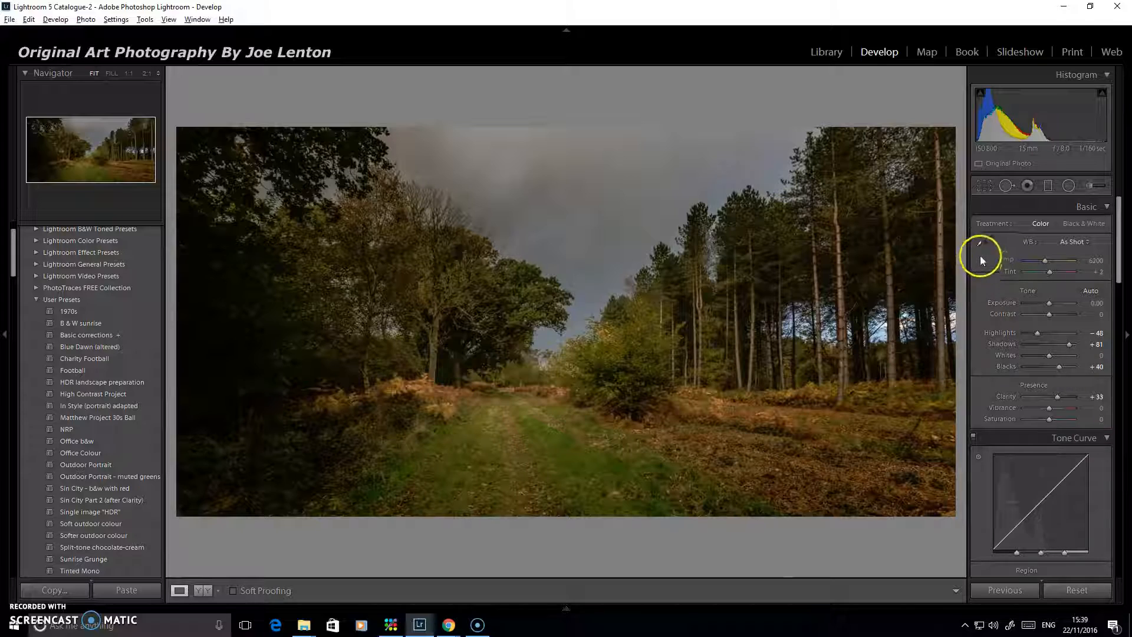
Compare the original import state in the photo's history with the latest Black Clipping edit
left_click_drag(14, 245, 12, 319)
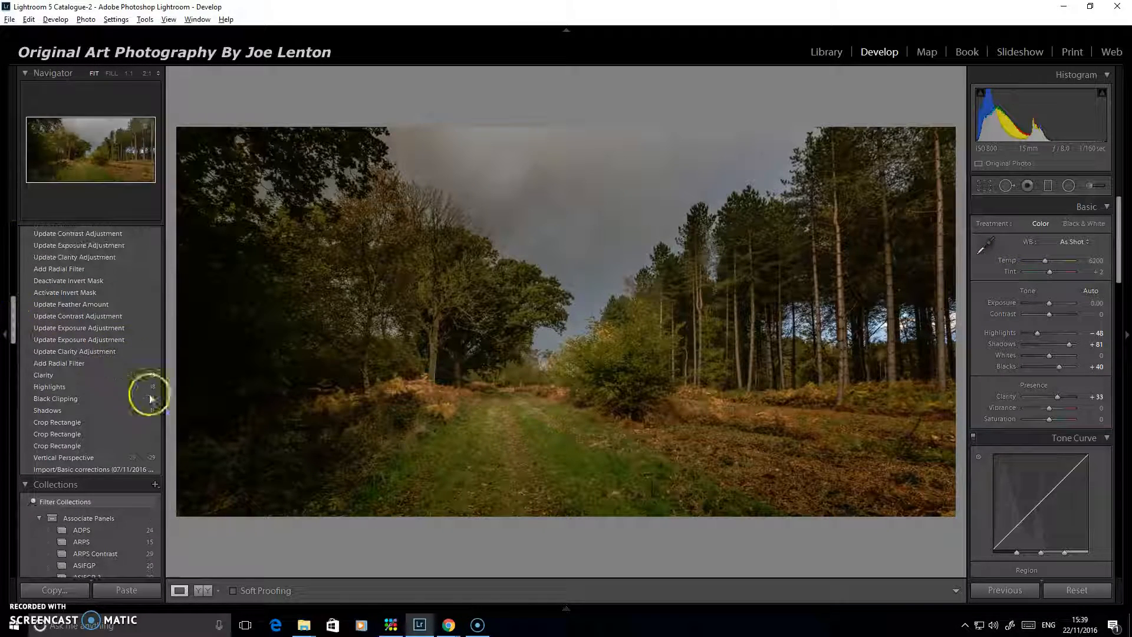
left_click(105, 470)
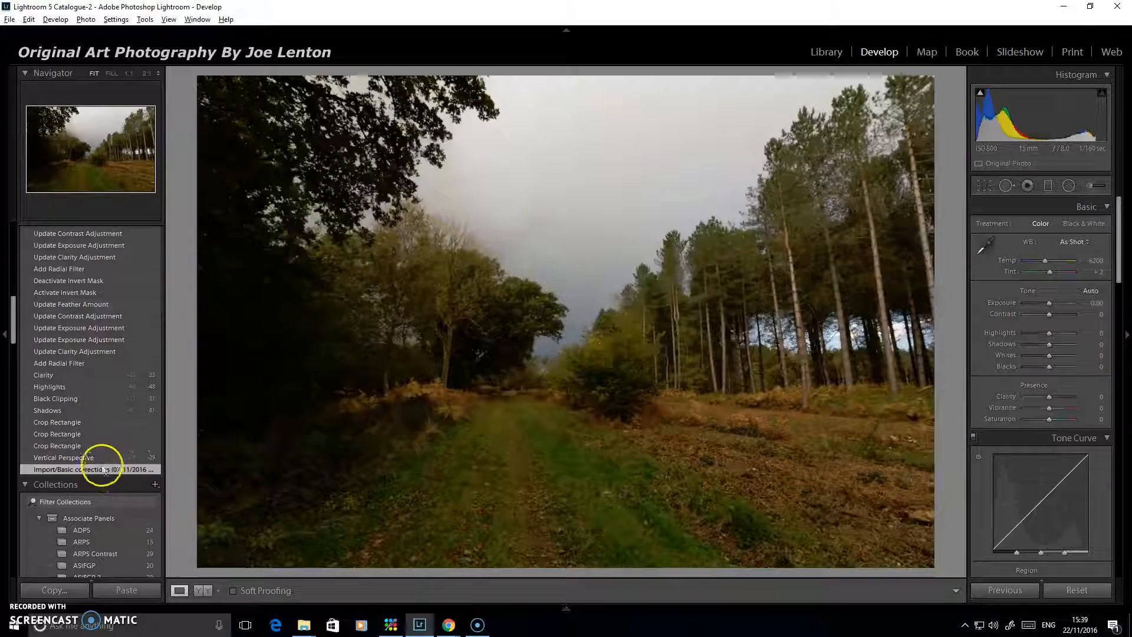
left_click_drag(12, 328, 13, 298)
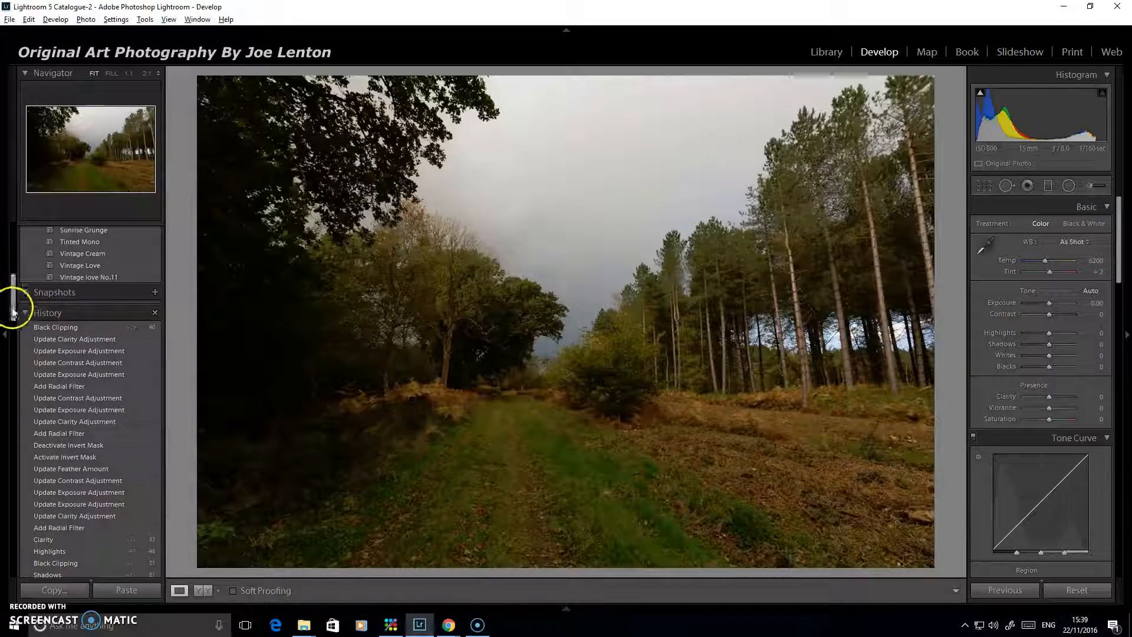
left_click(84, 328)
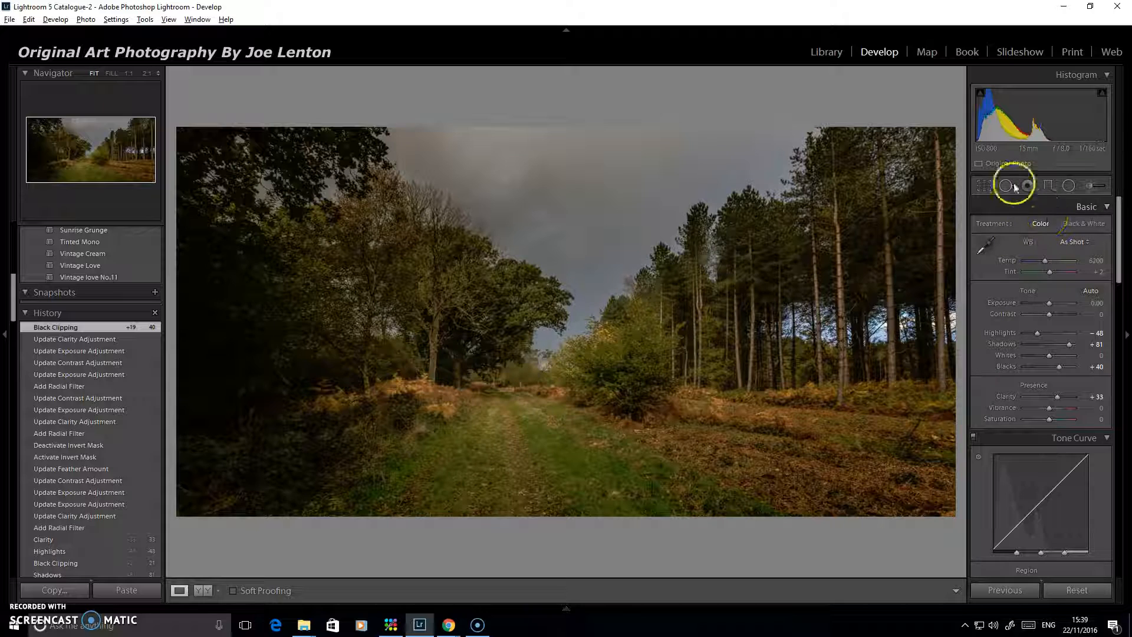
Review the settings of the existing radial filter centred on the far end of the path
left_click(1069, 186)
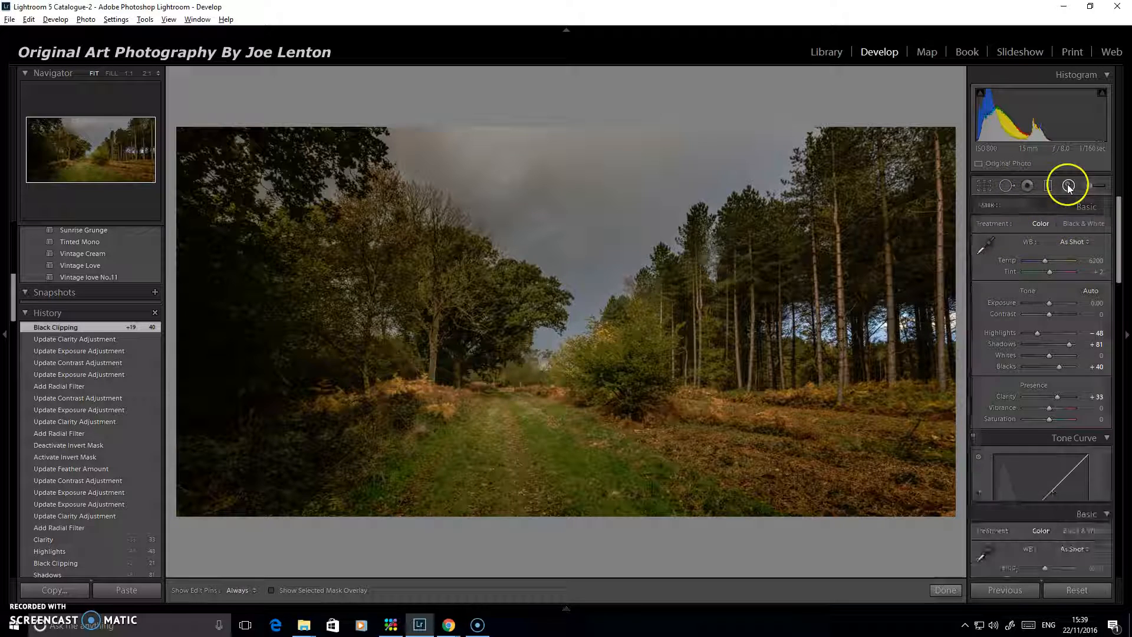
left_click(524, 380)
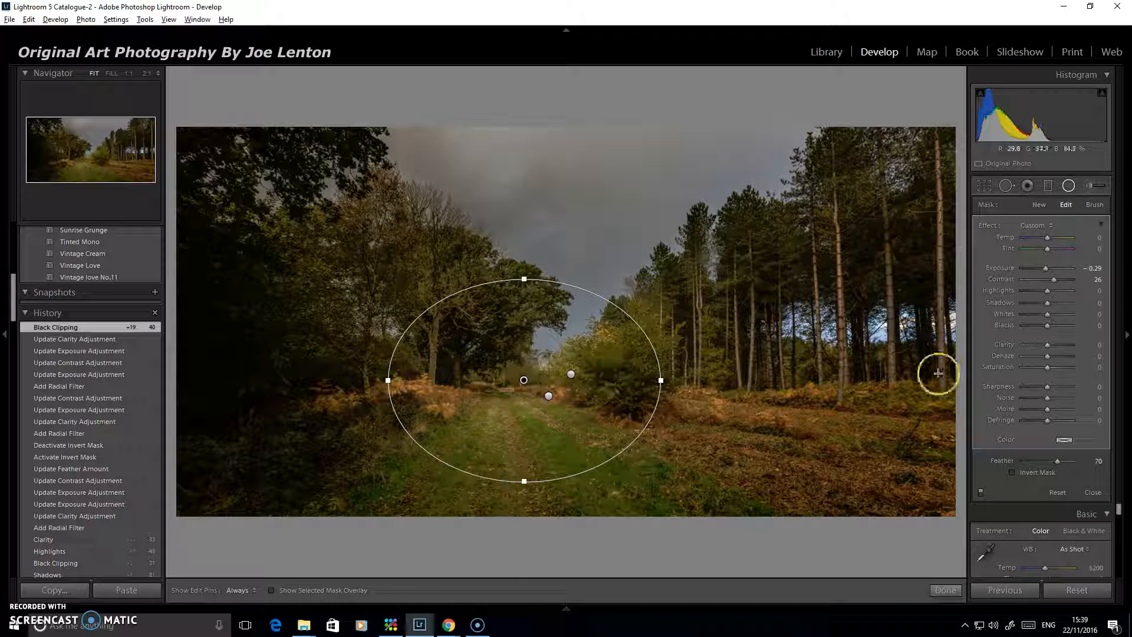
left_click(948, 590)
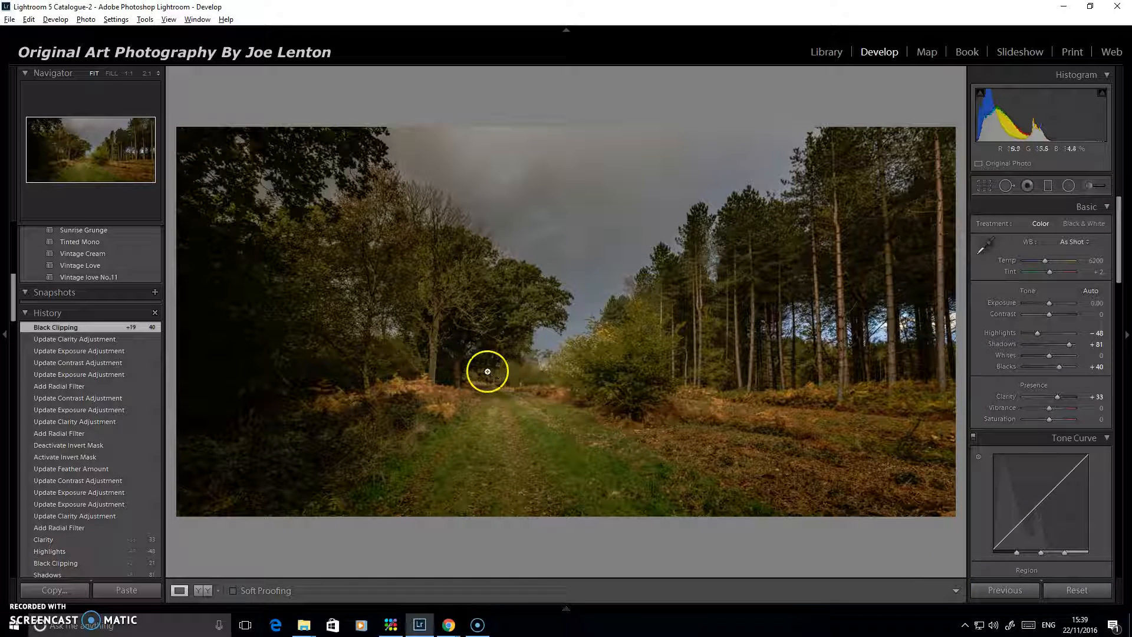
Add a small fourth radial filter over the far end of the path with Exposure −0.19 and Clarity 0
left_click(1068, 186)
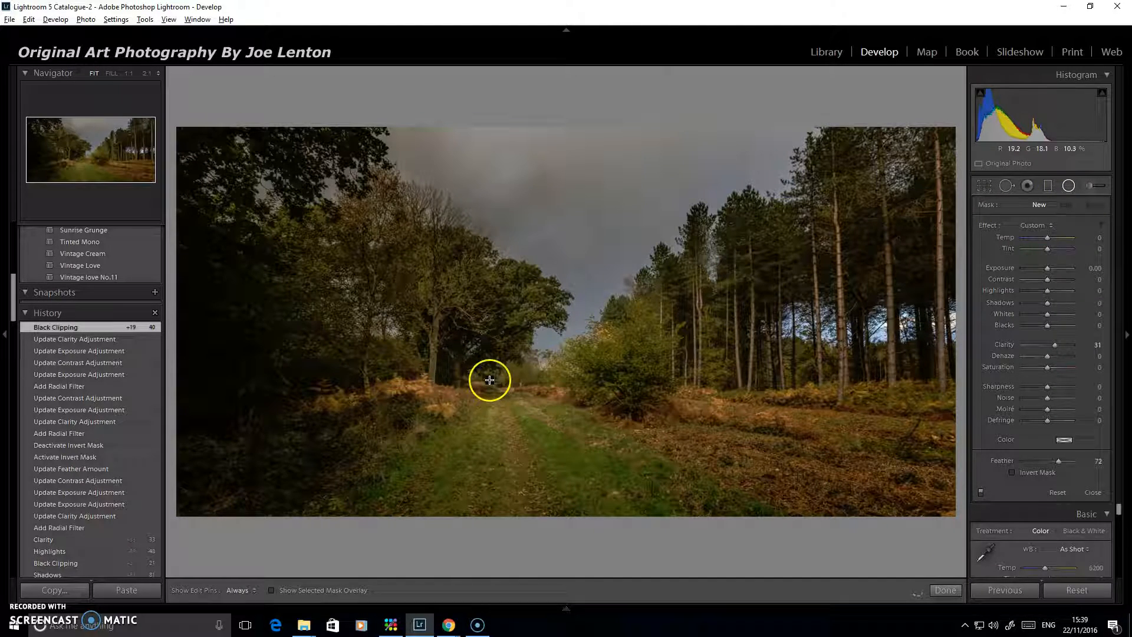
left_click_drag(443, 348, 422, 324)
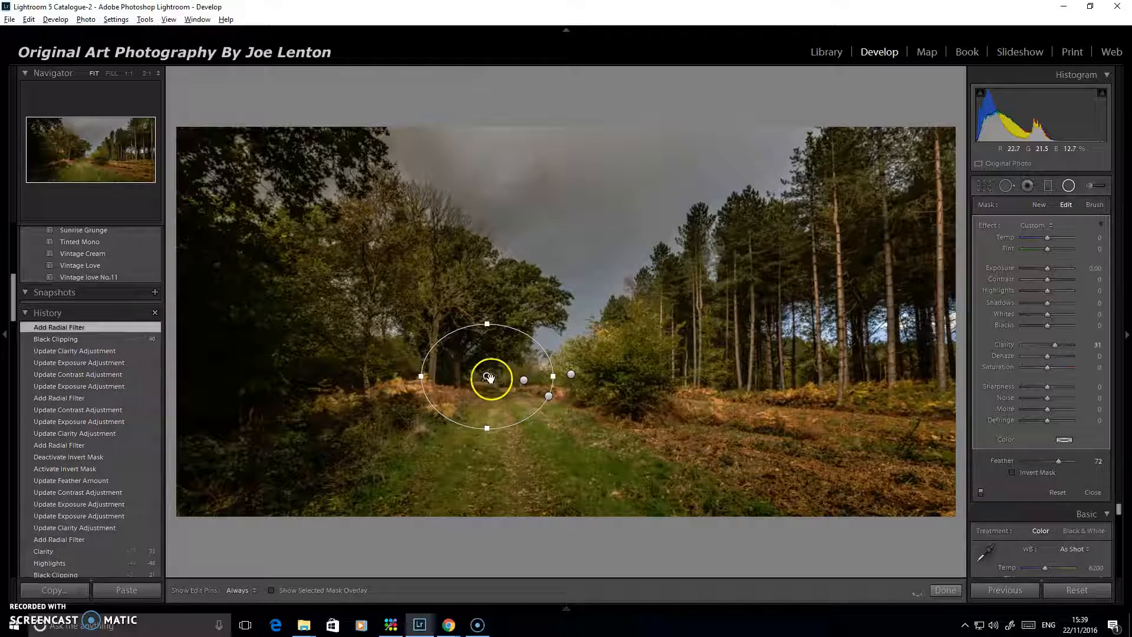
left_click_drag(510, 375, 537, 371)
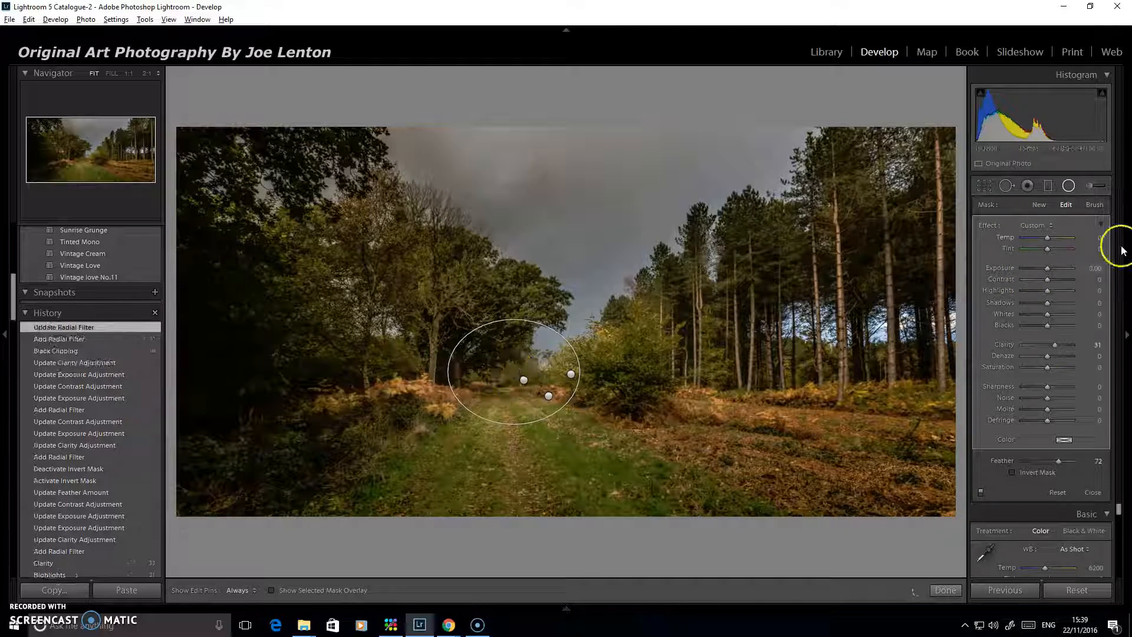
double_click(987, 227)
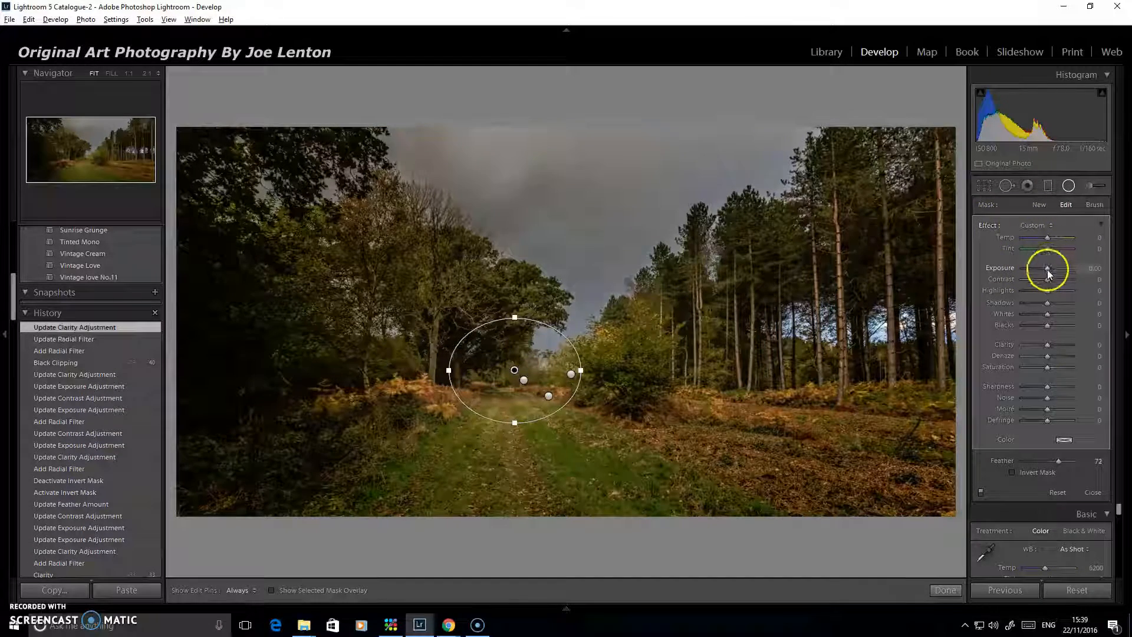
left_click_drag(1047, 269, 1046, 270)
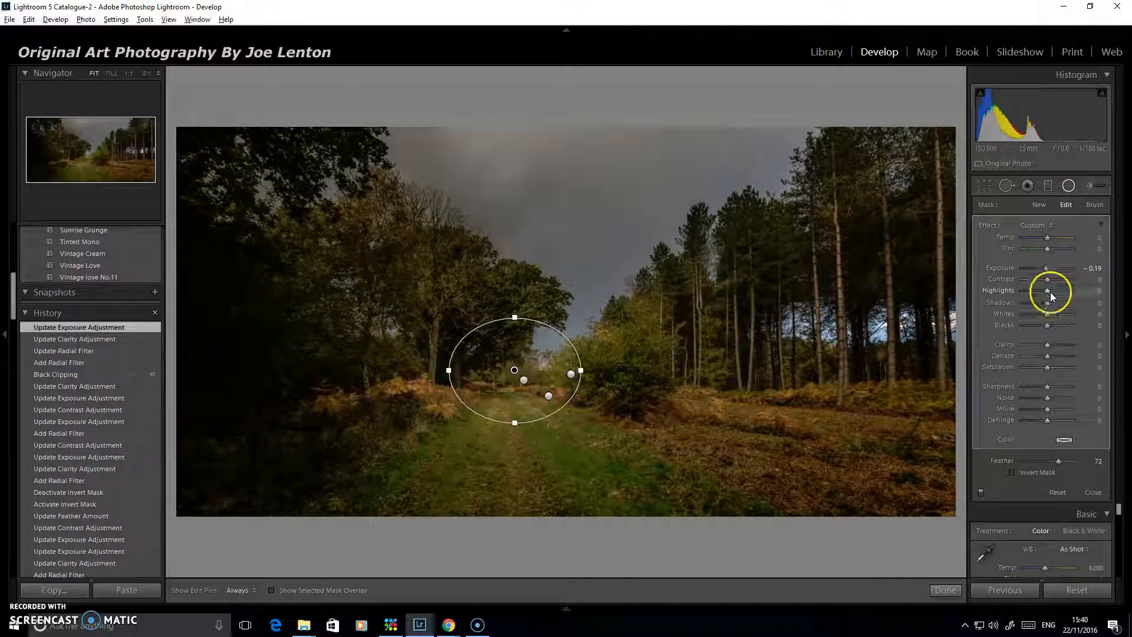
left_click(947, 591)
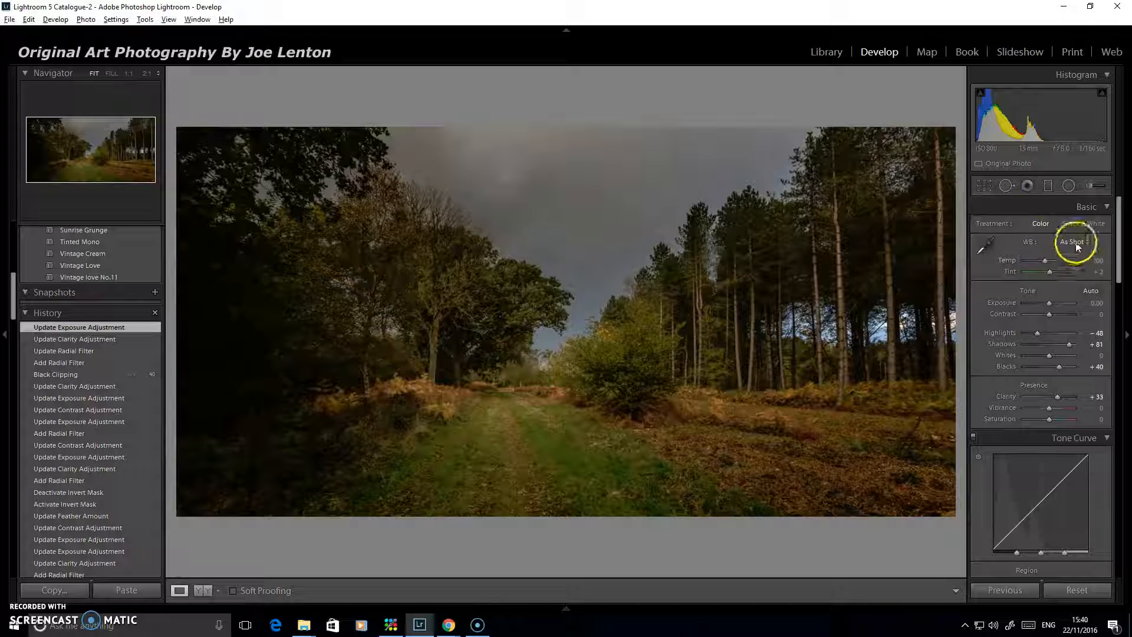
Raise the whole photo's Vibrance to +29 and warm the white balance Temp to 7119
left_click_drag(1049, 408, 1060, 405)
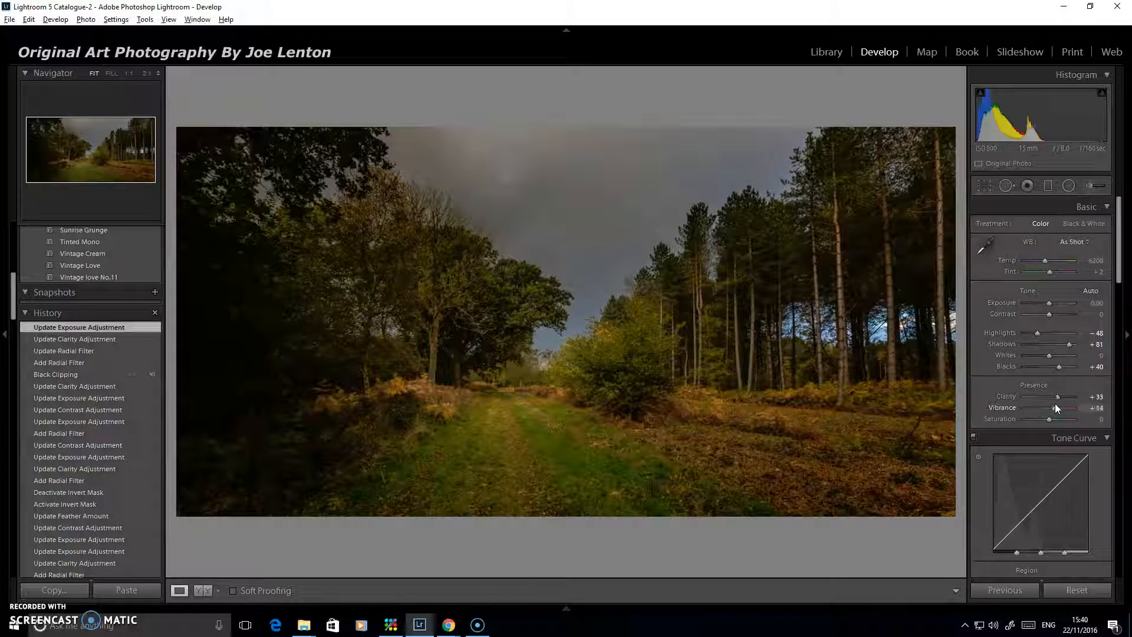
left_click_drag(1056, 403, 1056, 405)
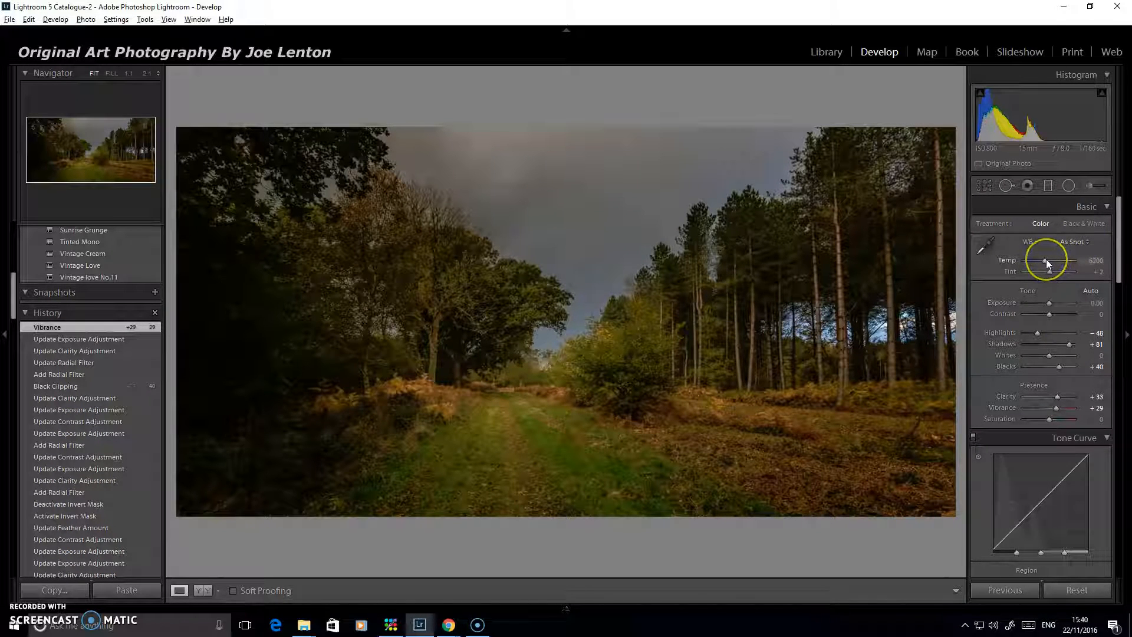
left_click_drag(1045, 261, 1053, 261)
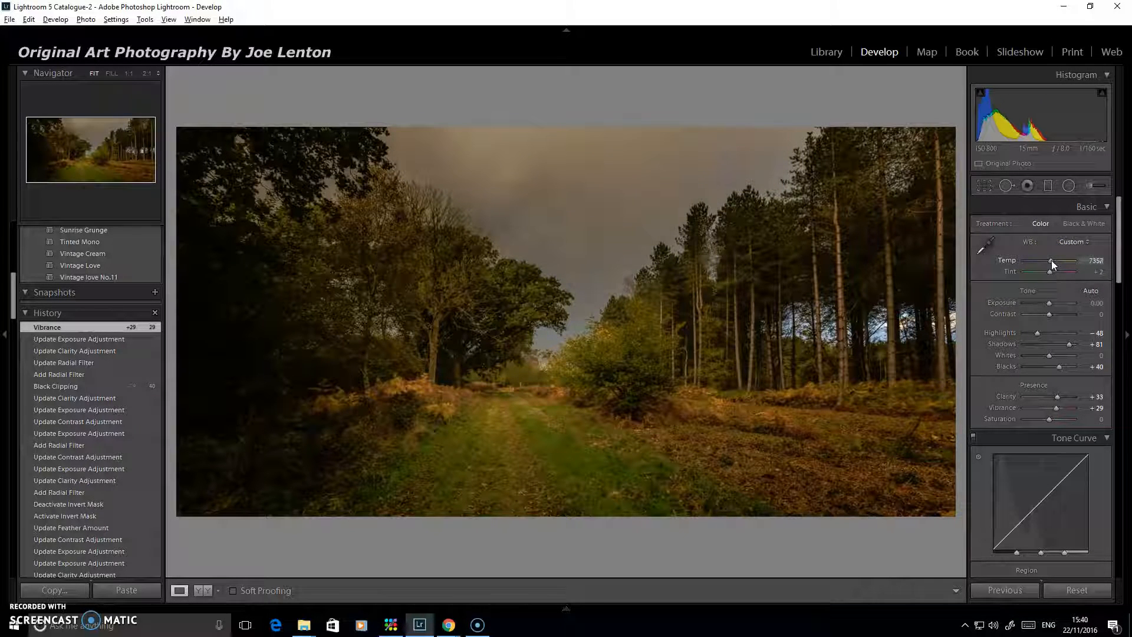
left_click_drag(1052, 260, 1035, 379)
Undo and redo the temperature change to compare the photo with and without the warming
key("ctrl+z")
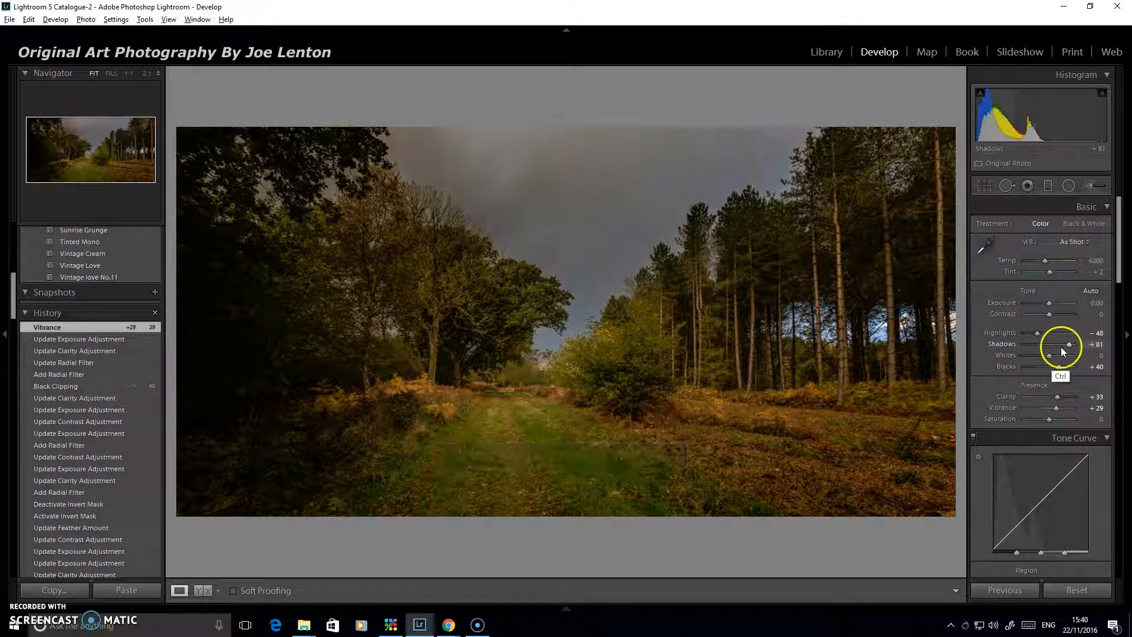
key("ctrl+z")
key("ctrl+y")
key("ctrl+y")
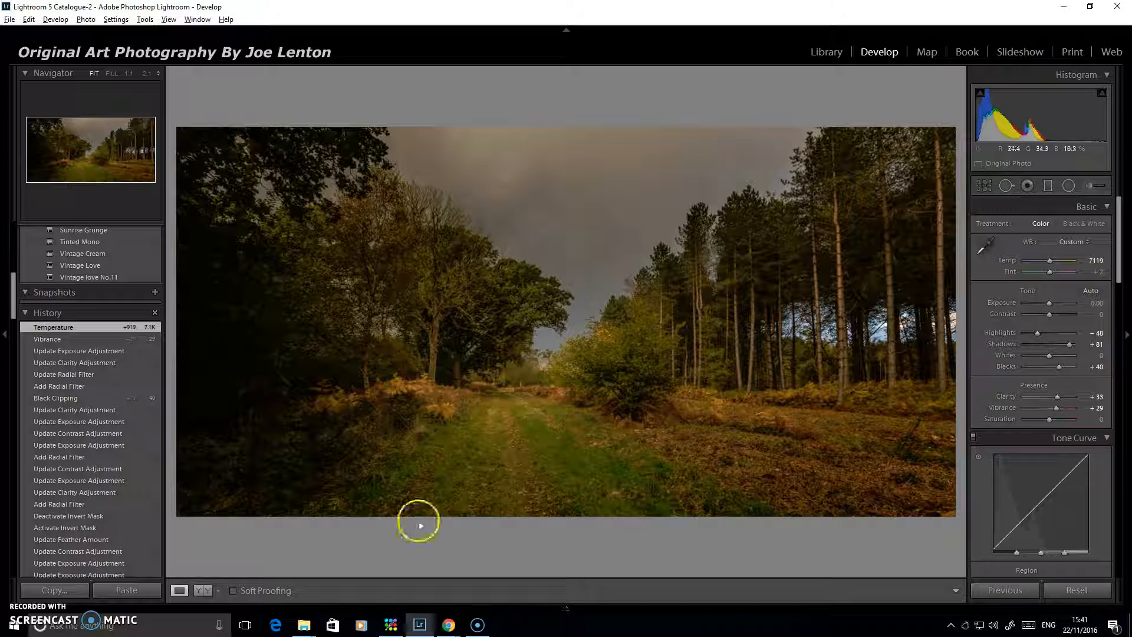
Add a slightly tilted graduated filter over the foreground with Clarity 10 and Contrast 45
left_click(1049, 187)
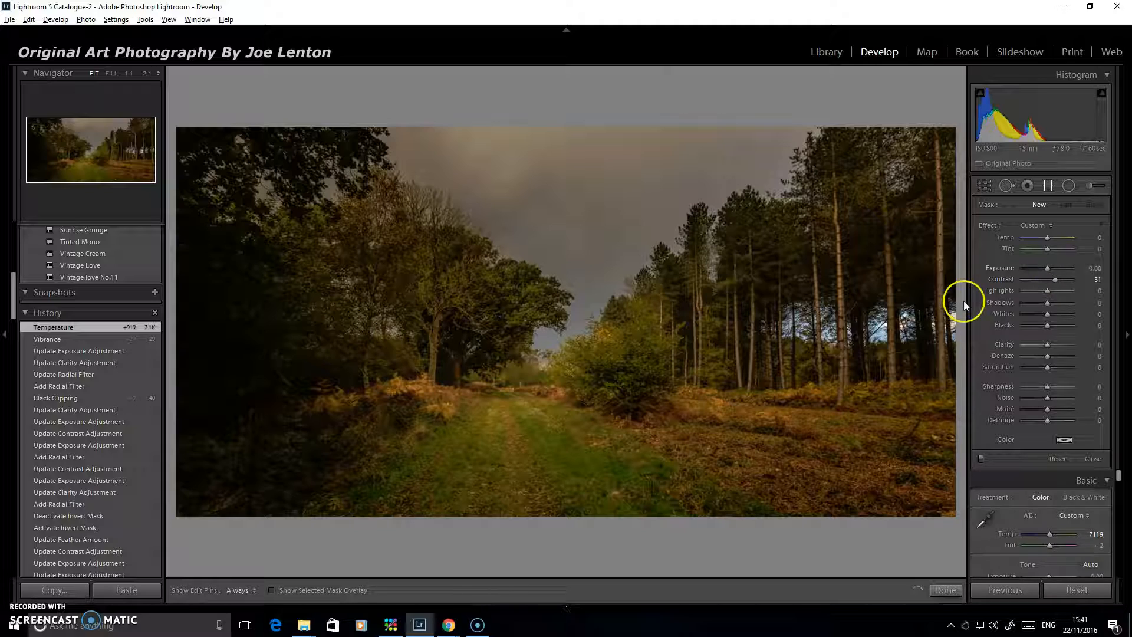
mouse_move(524, 452)
left_mouse_down()
mouse_move(512, 416)
mouse_move(521, 396)
mouse_move(536, 400)
mouse_move(520, 380)
left_mouse_up()
left_click_drag(1050, 343, 1050, 345)
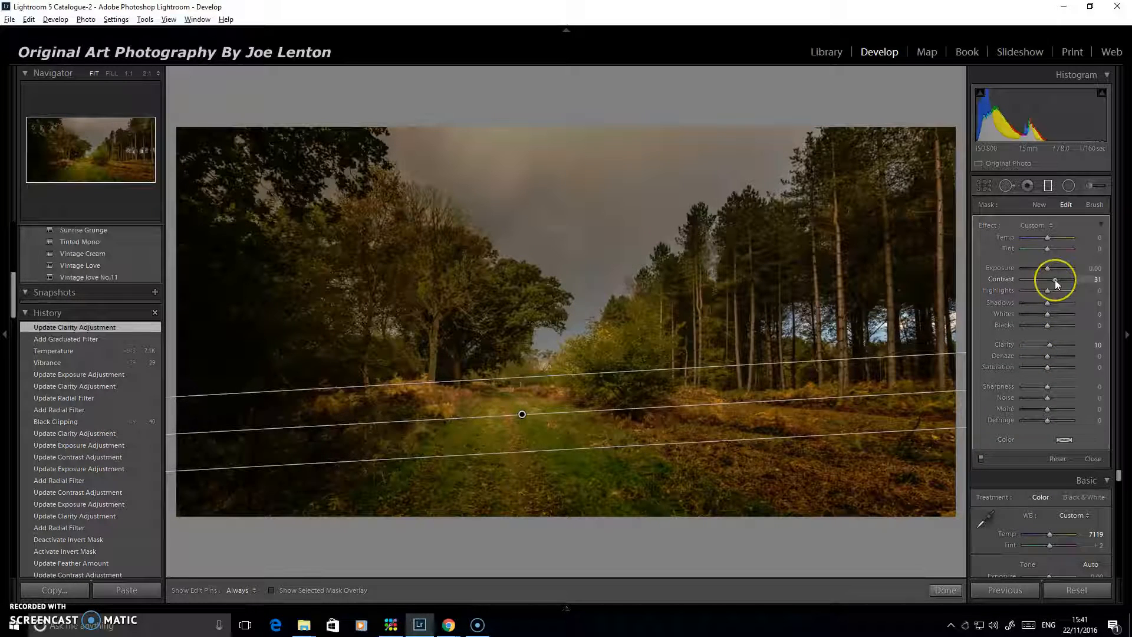
left_click_drag(1055, 279, 1058, 280)
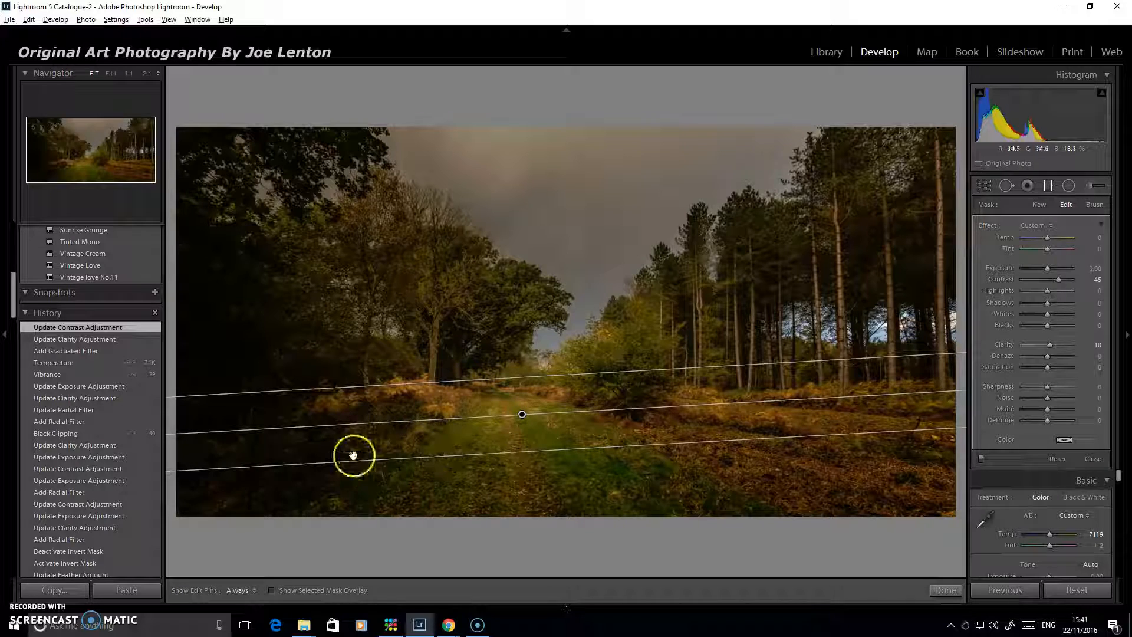
Set up the graduated filter's mask brush with Auto Mask off and a lower Flow, and show the mask overlay
left_click(1095, 204)
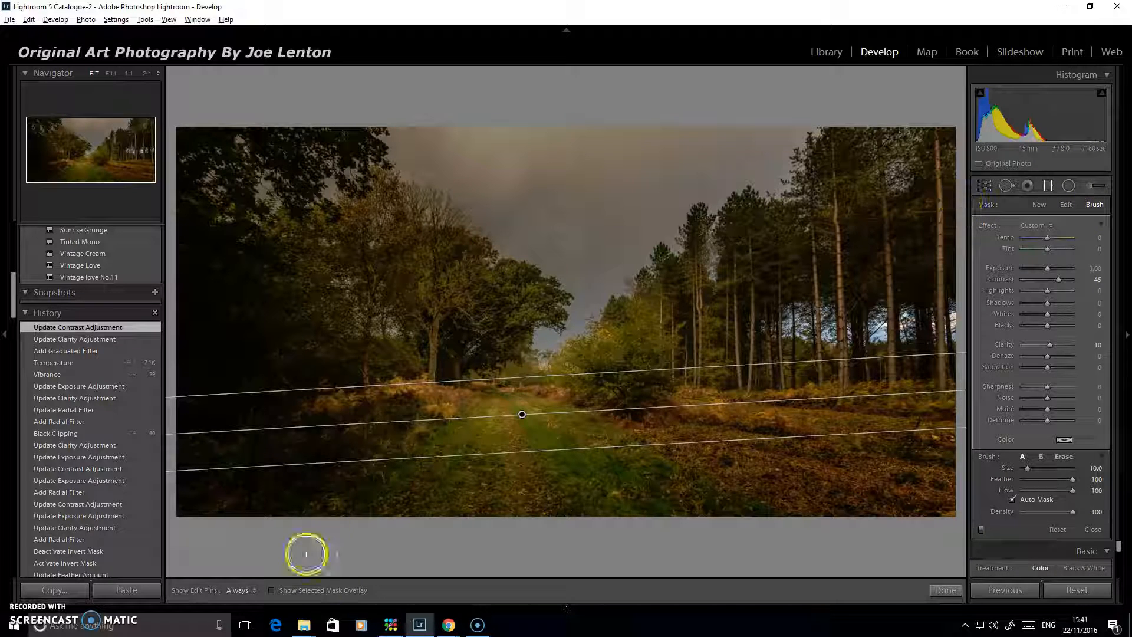
left_click(298, 587)
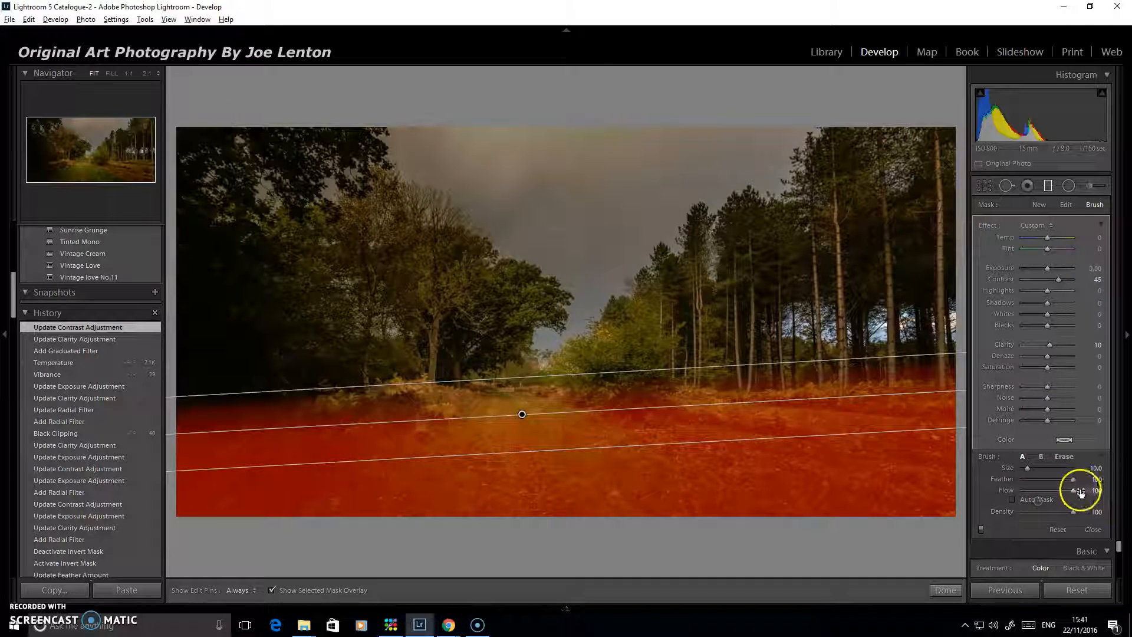
left_click_drag(1072, 490, 1056, 489)
Try a brush stroke on the graduated filter's mask over the dark undergrowth and undo it
mouse_move(245, 413)
left_mouse_down()
mouse_move(182, 446)
mouse_move(232, 464)
mouse_move(191, 527)
mouse_move(161, 438)
mouse_move(230, 442)
left_mouse_up()
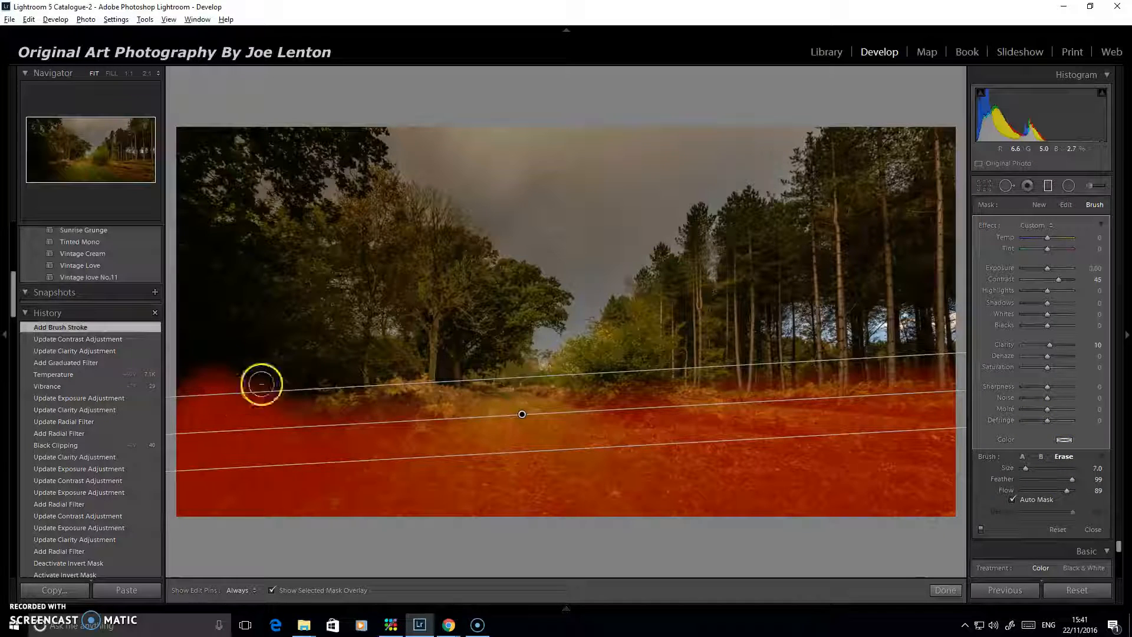
key("ctrl+z")
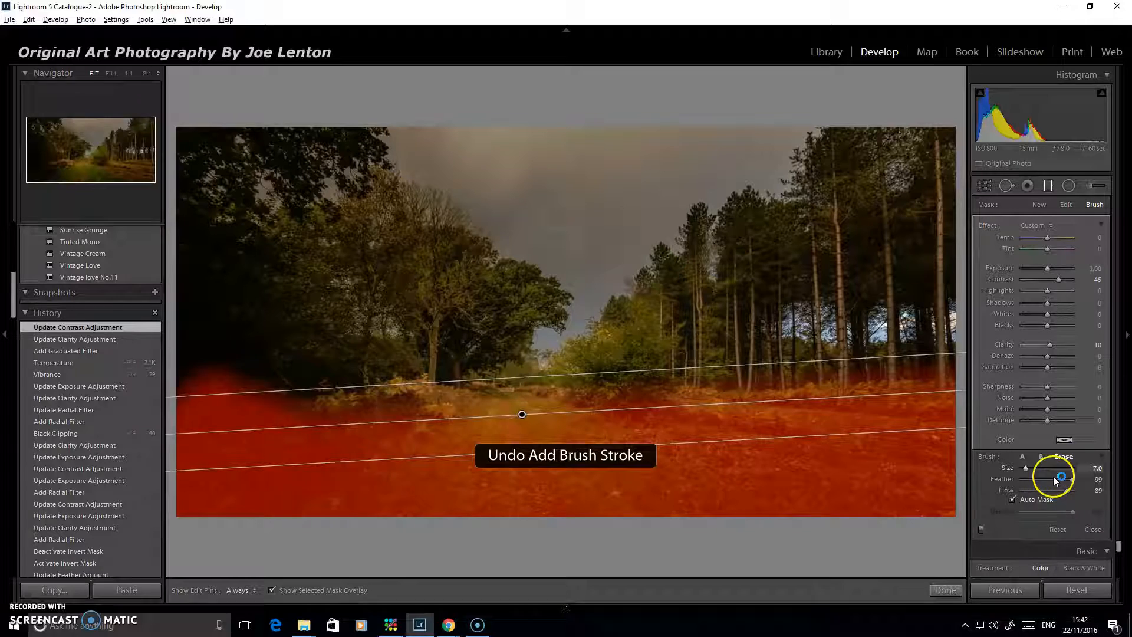
Erase parts of the graduated filter's mask over the dark left undergrowth with Auto Mask off, using Flow 39 and then 90, and finish the filter
left_click(1037, 502)
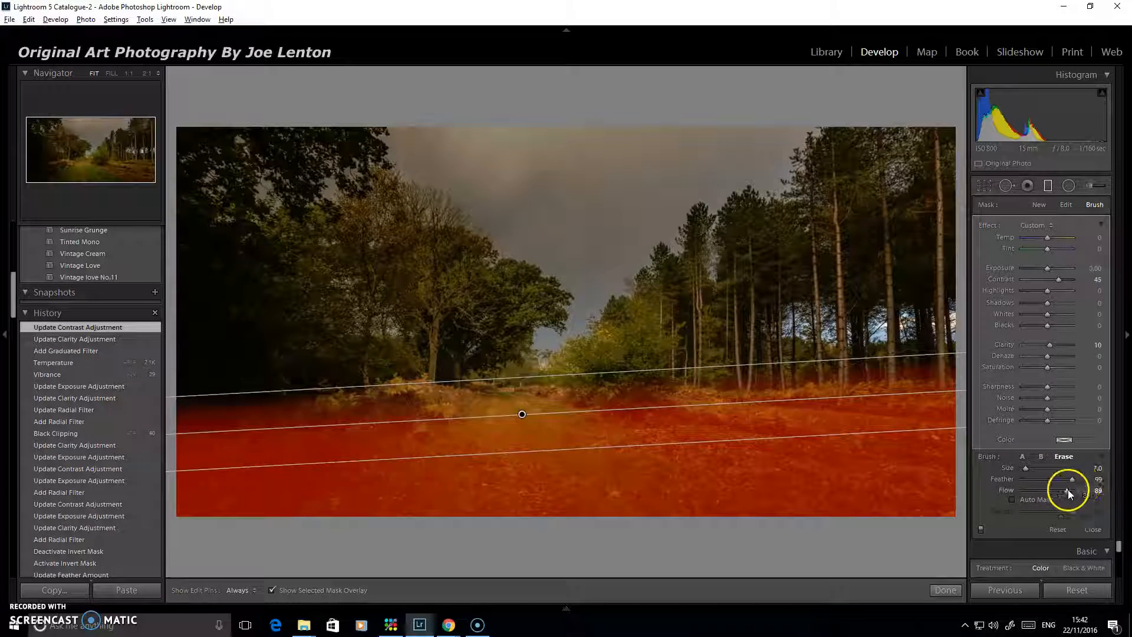
key("h")
left_click_drag(252, 455, 214, 408)
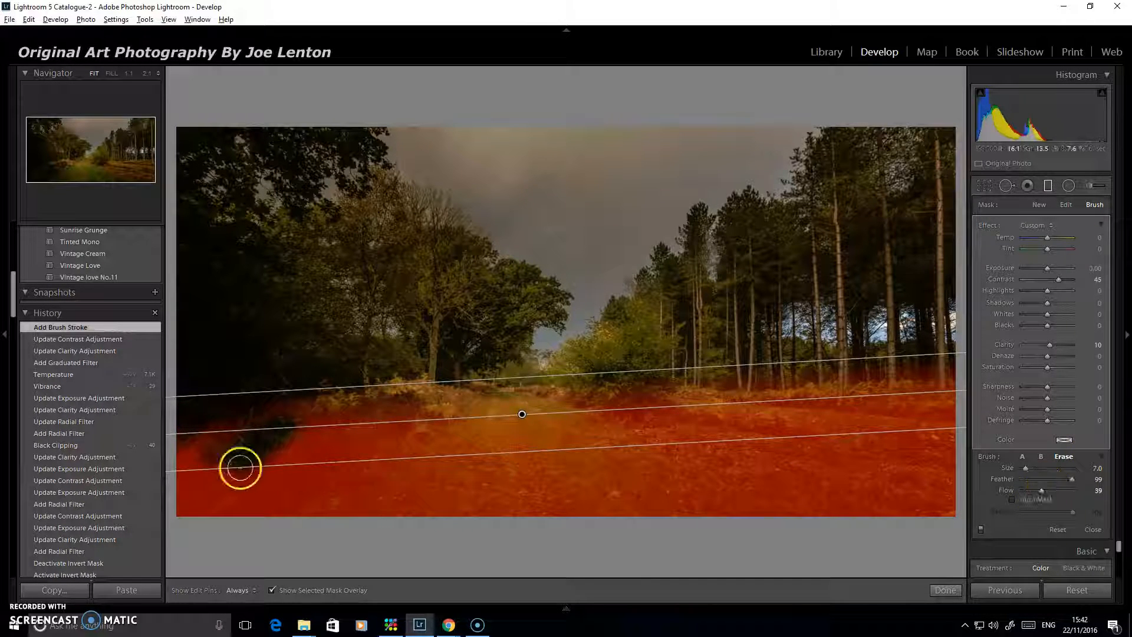
mouse_move(207, 431)
left_mouse_down()
mouse_move(163, 480)
mouse_move(279, 467)
mouse_move(319, 423)
mouse_move(284, 398)
mouse_move(340, 403)
left_mouse_up()
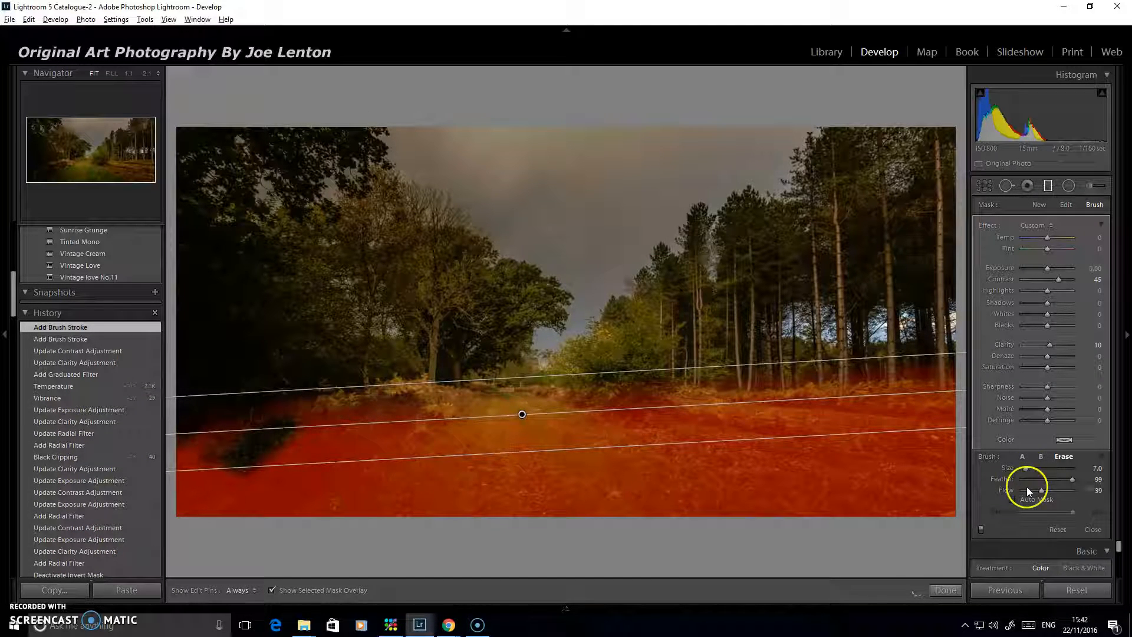
left_click_drag(176, 460, 207, 441)
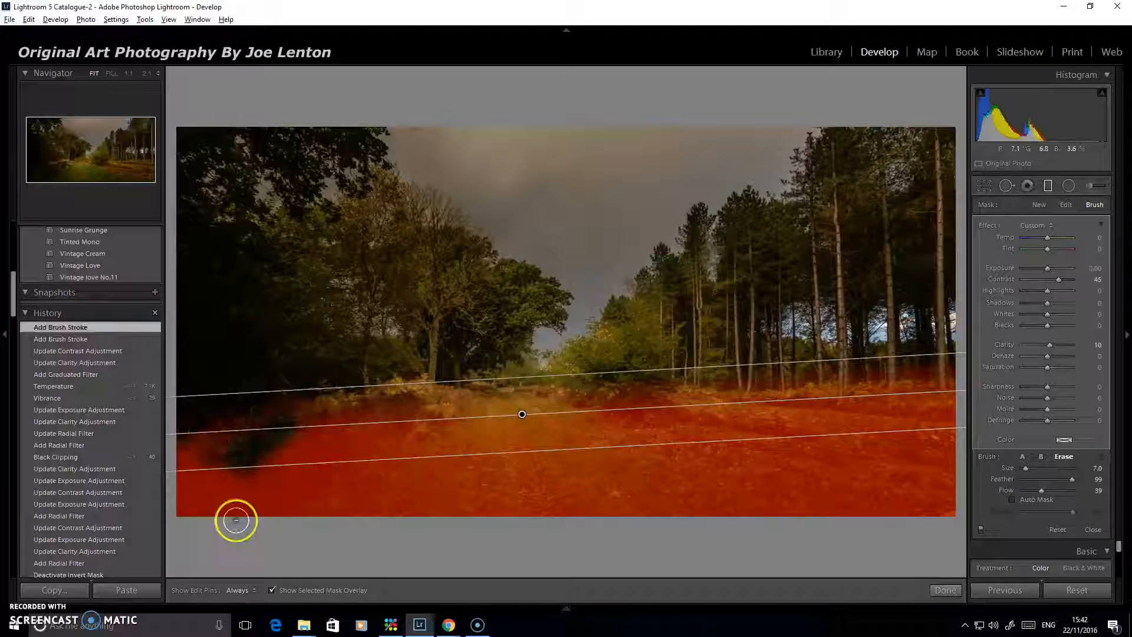
left_click_drag(260, 460, 228, 455)
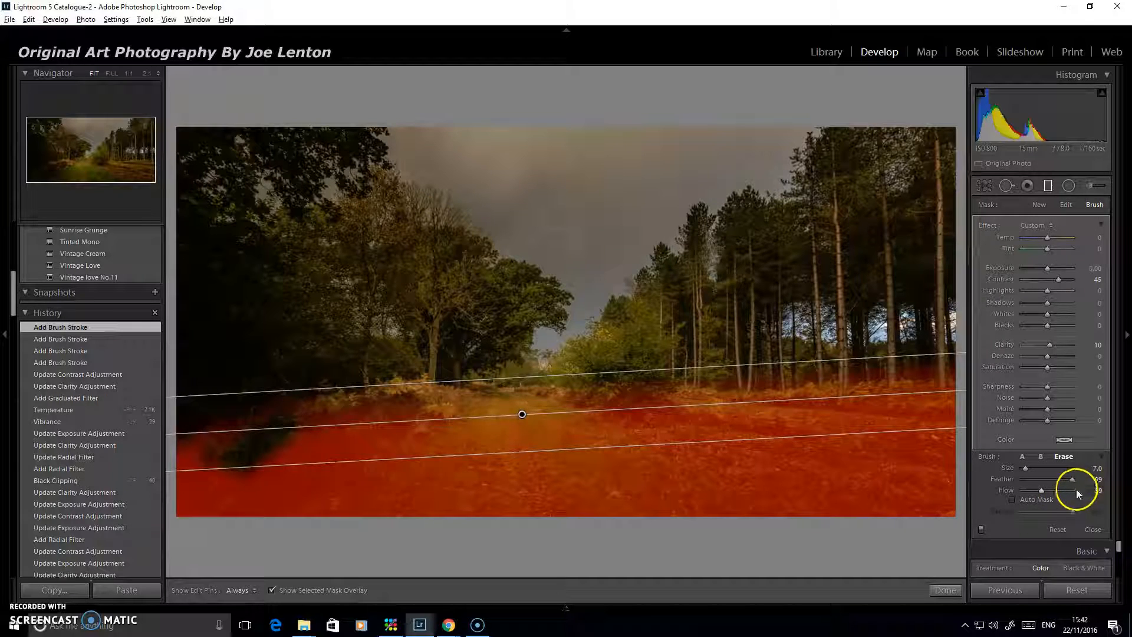
mouse_move(176, 479)
left_mouse_down()
mouse_move(224, 460)
mouse_move(299, 397)
mouse_move(331, 397)
left_mouse_up()
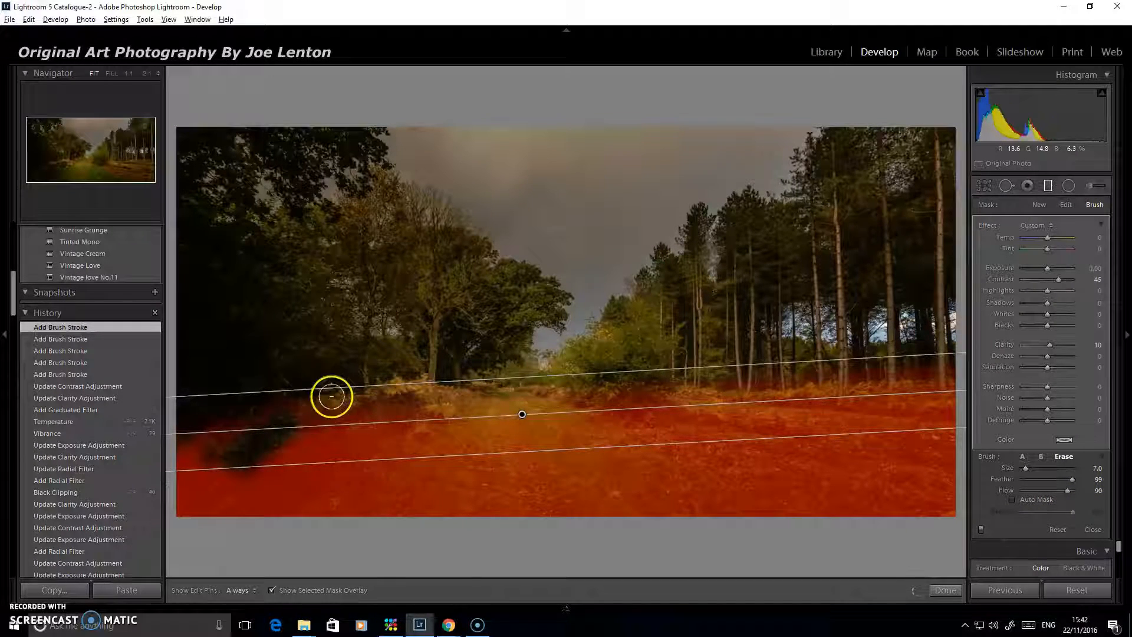
left_click(944, 590)
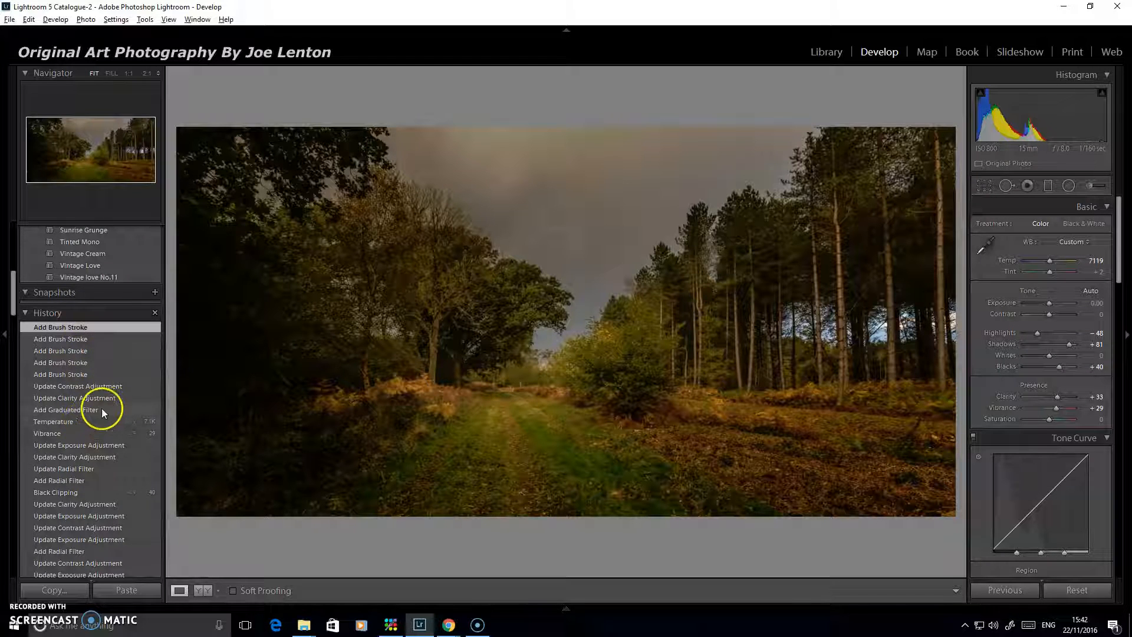
Compare the history state just before the graduated filter with the latest brush stroke state
left_click(88, 420)
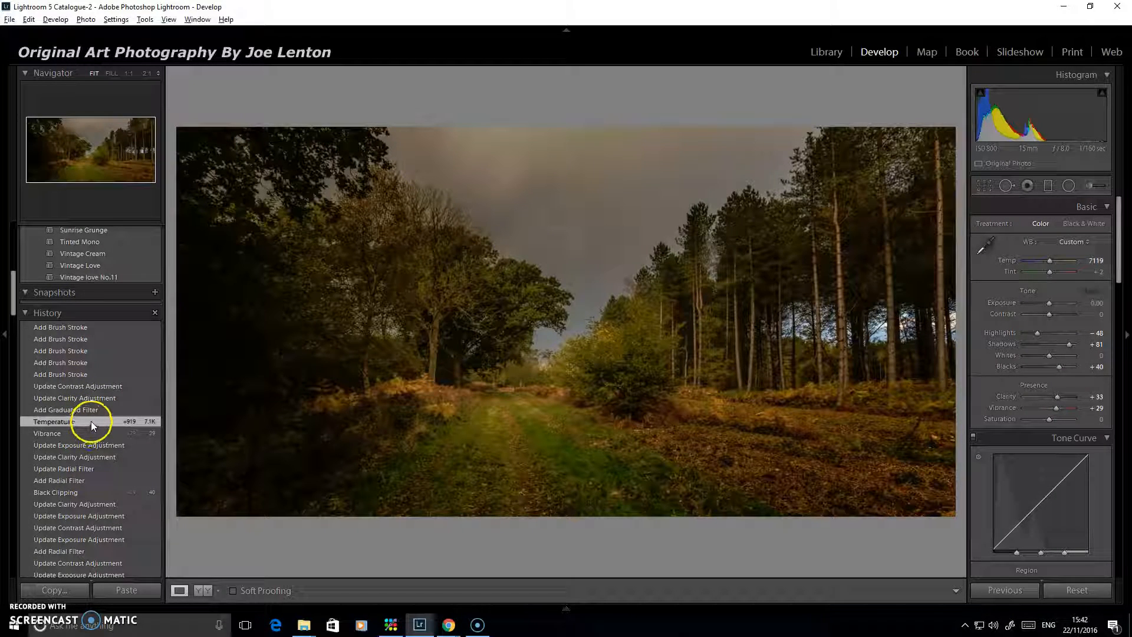
left_click(103, 328)
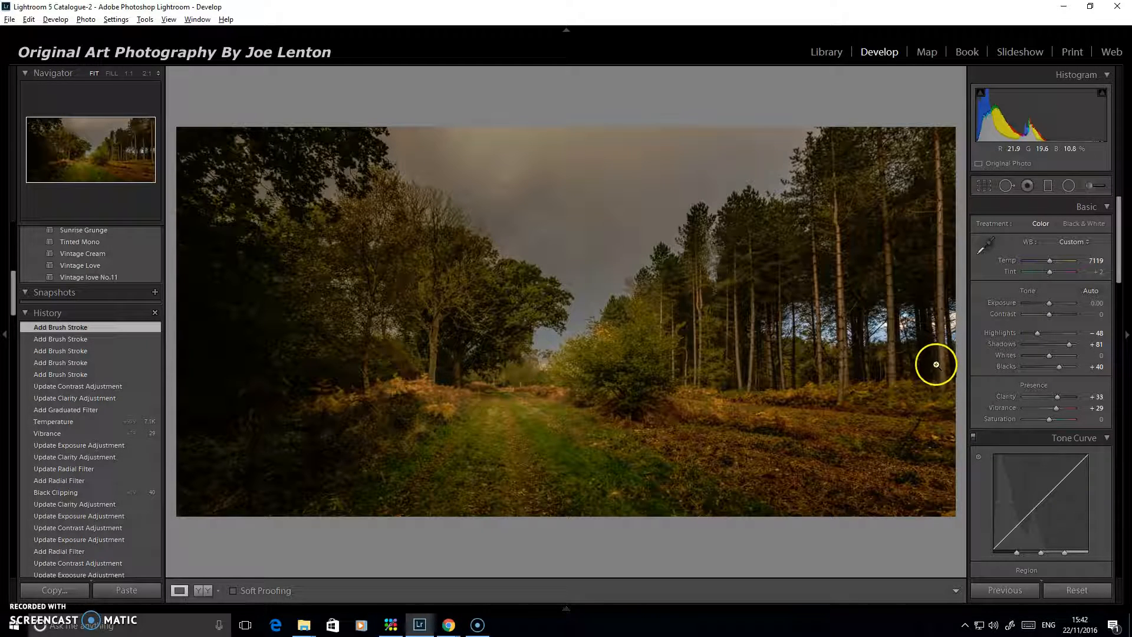
View the photo's original import state in the history, followed by its final cropped state
left_click_drag(14, 287, 8, 345)
mouse_move(100, 355)
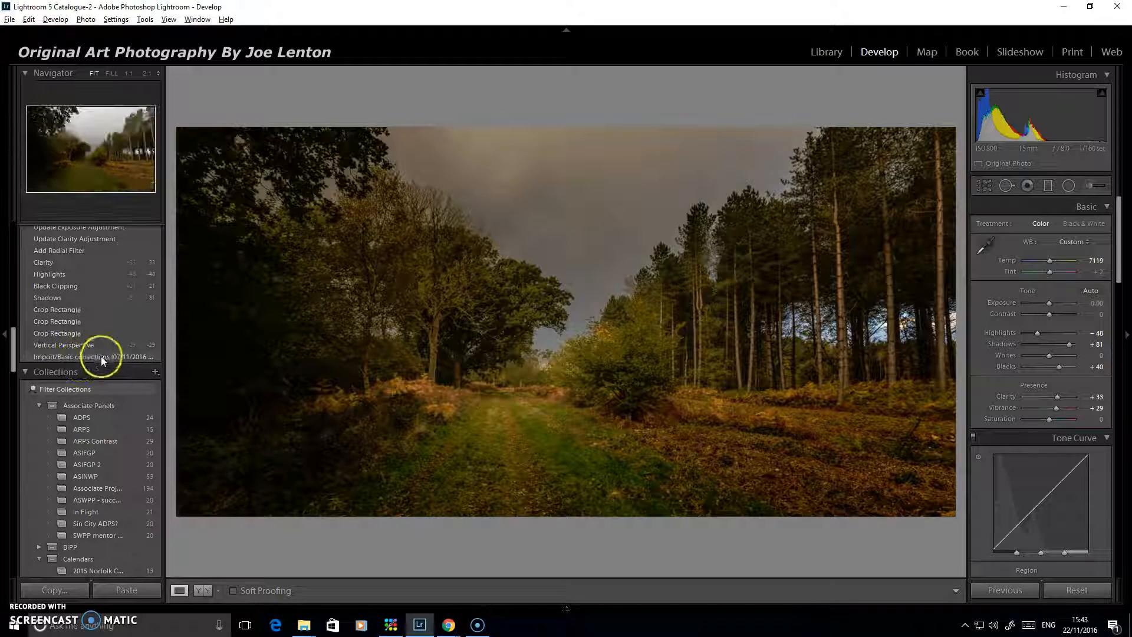
left_click(101, 357)
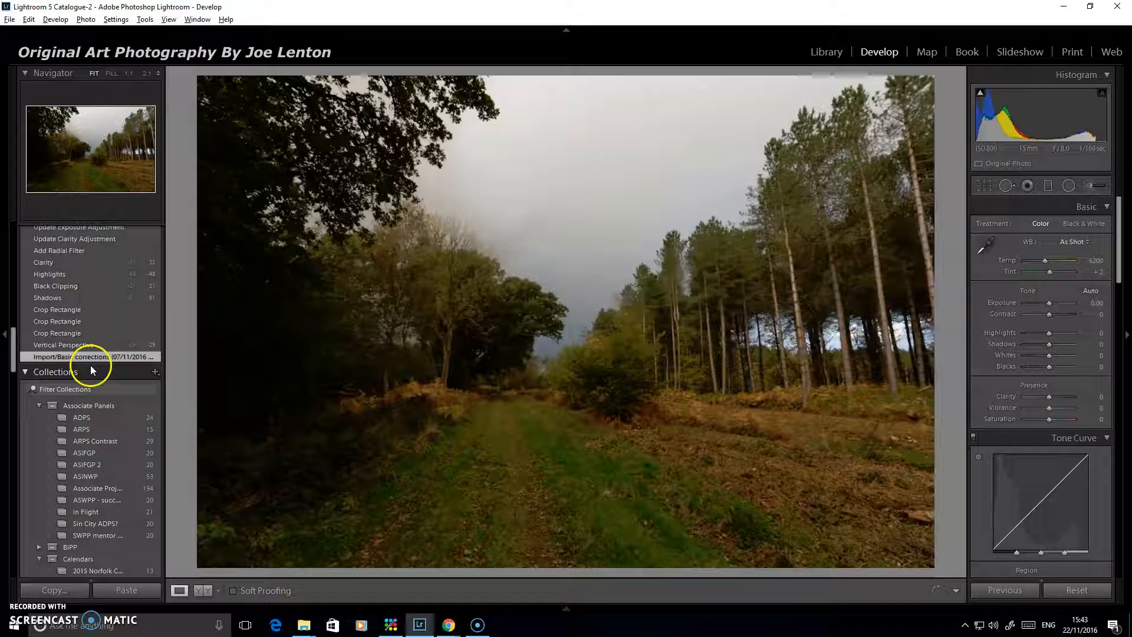
left_click(84, 311)
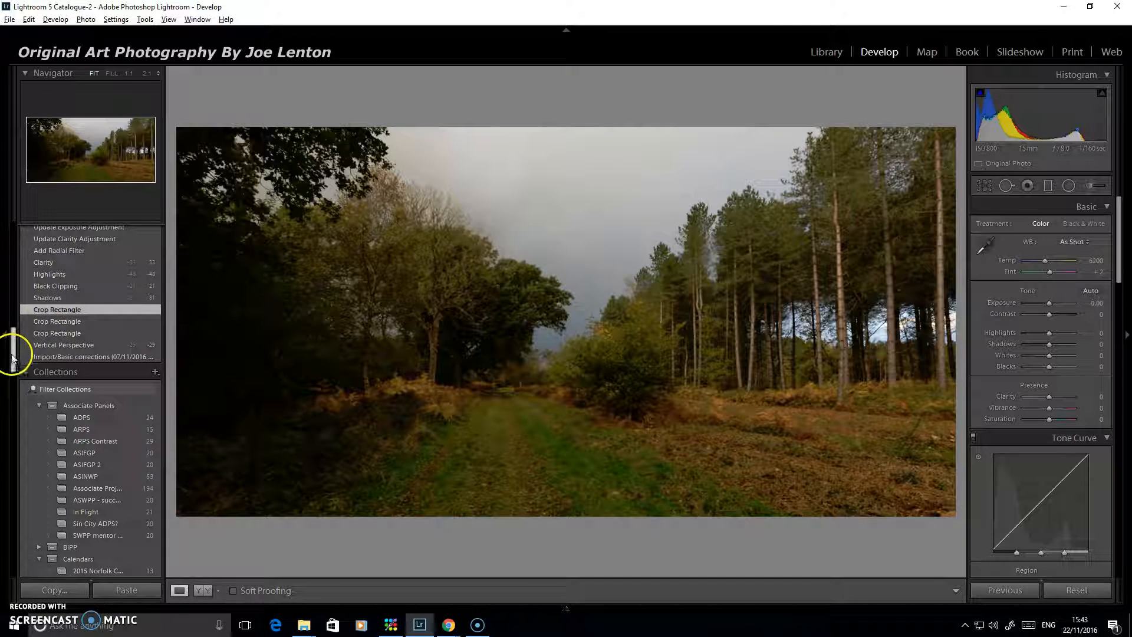
Review the edit's progress at the Deactivate Invert Mask, Black Clipping and Temperature history states, and return to the latest brush stroke
scroll(12, 345, "up", 3)
left_click_drag(12, 345, 14, 337)
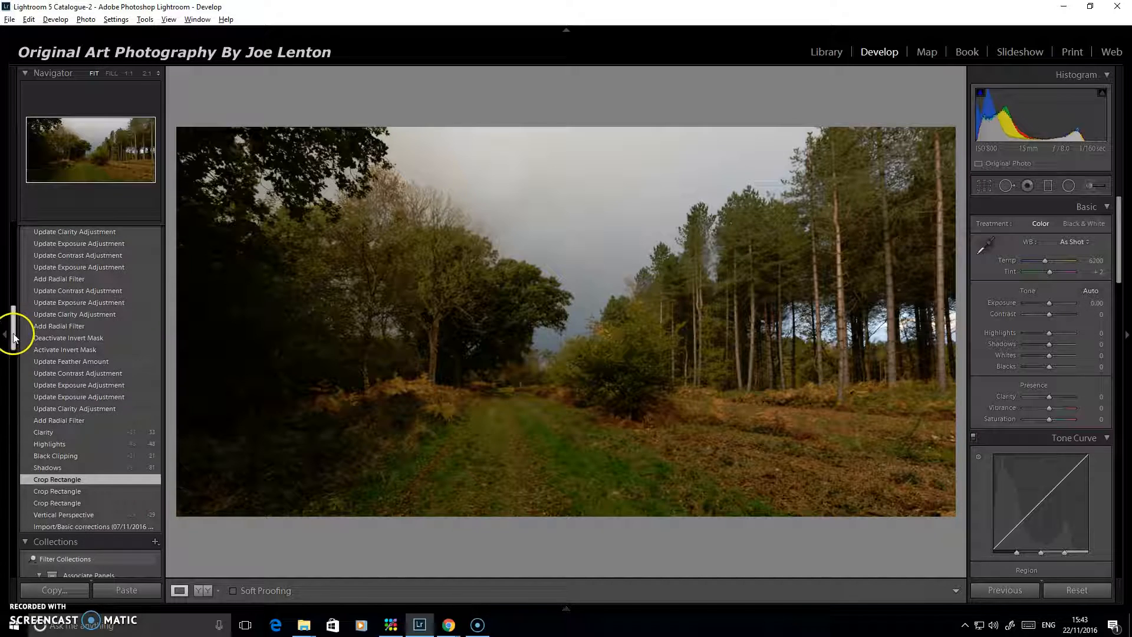
left_click(91, 338)
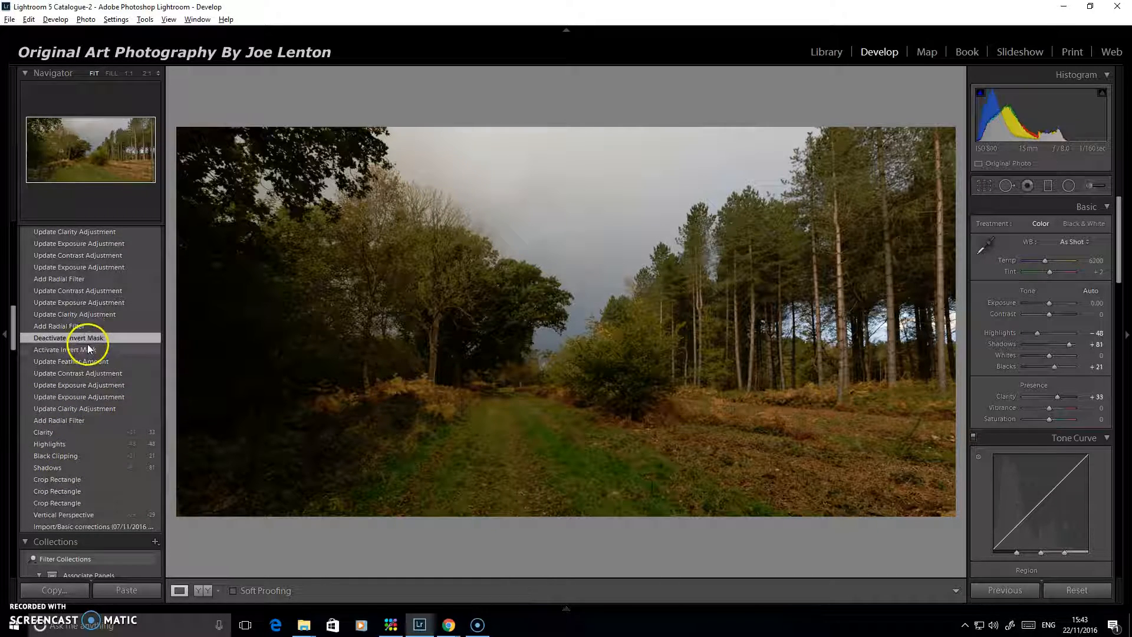
left_click_drag(13, 321, 13, 301)
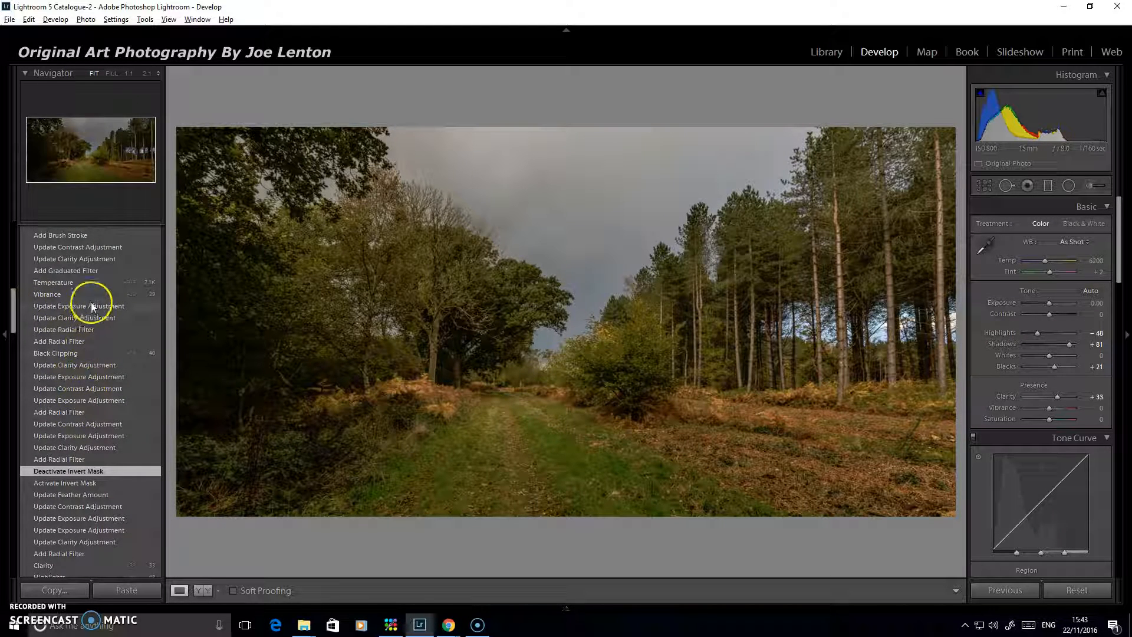
left_click(80, 354)
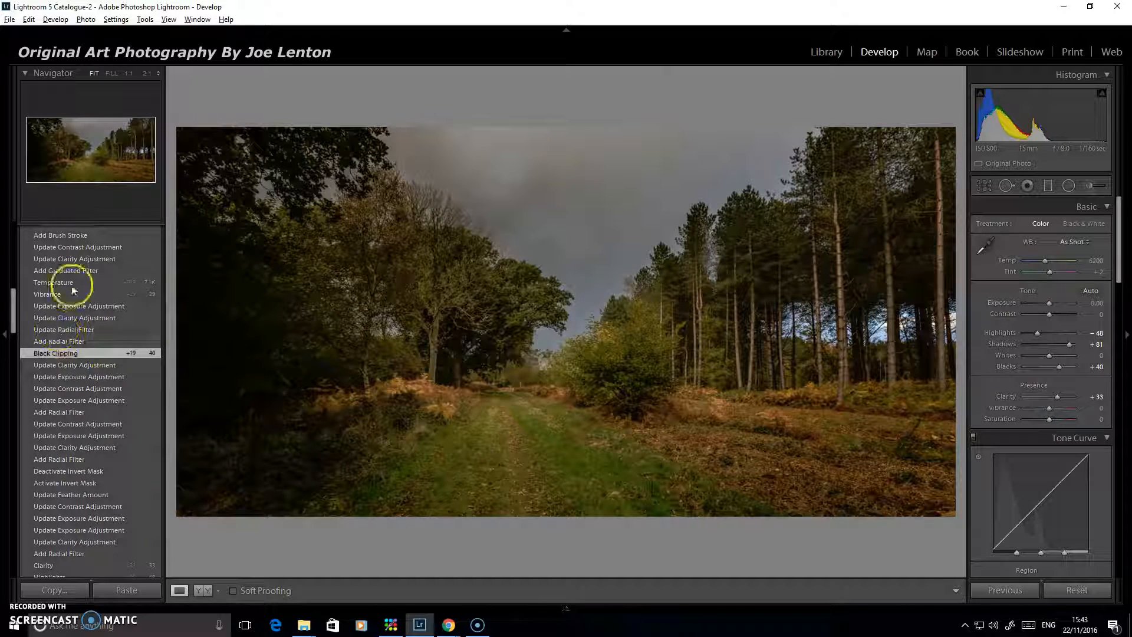
left_click_drag(14, 317, 13, 293)
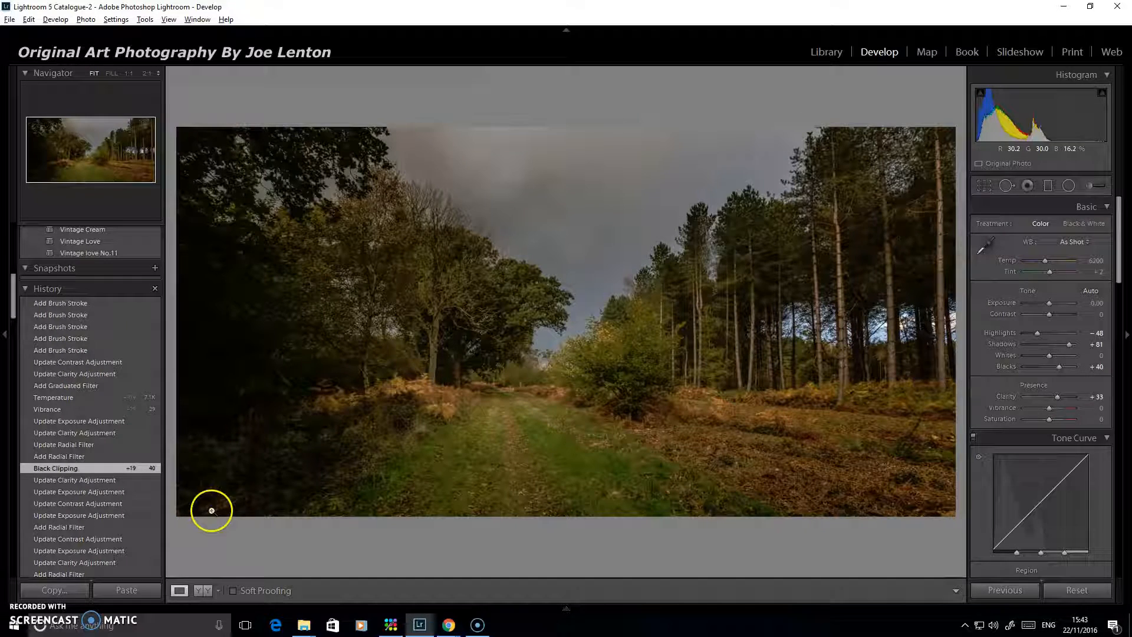
left_click(84, 394)
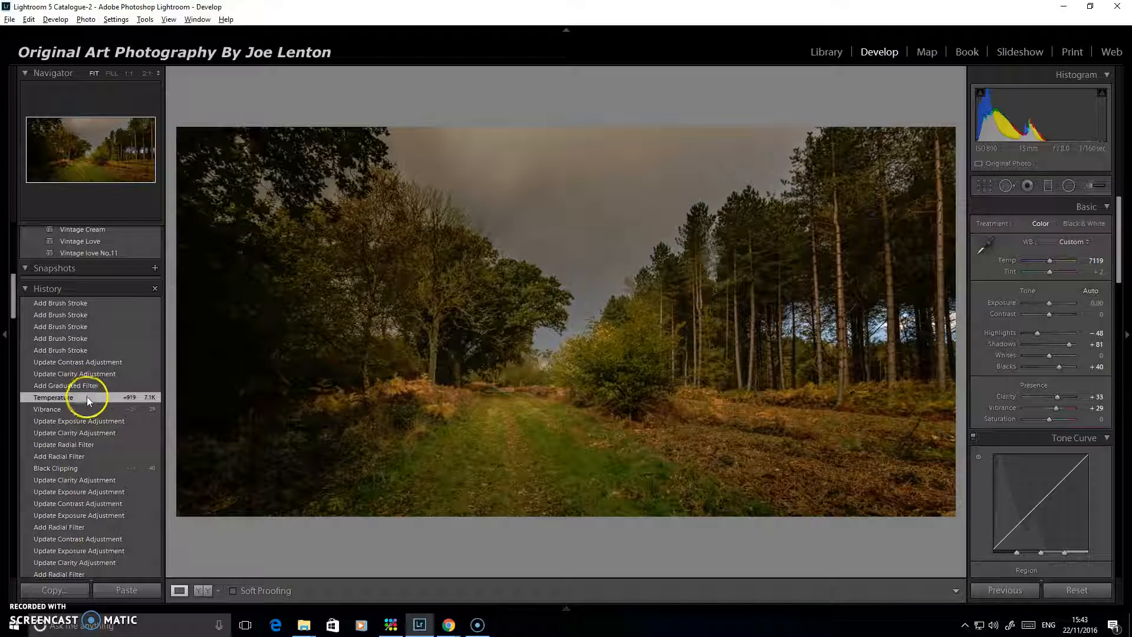
left_click(87, 303)
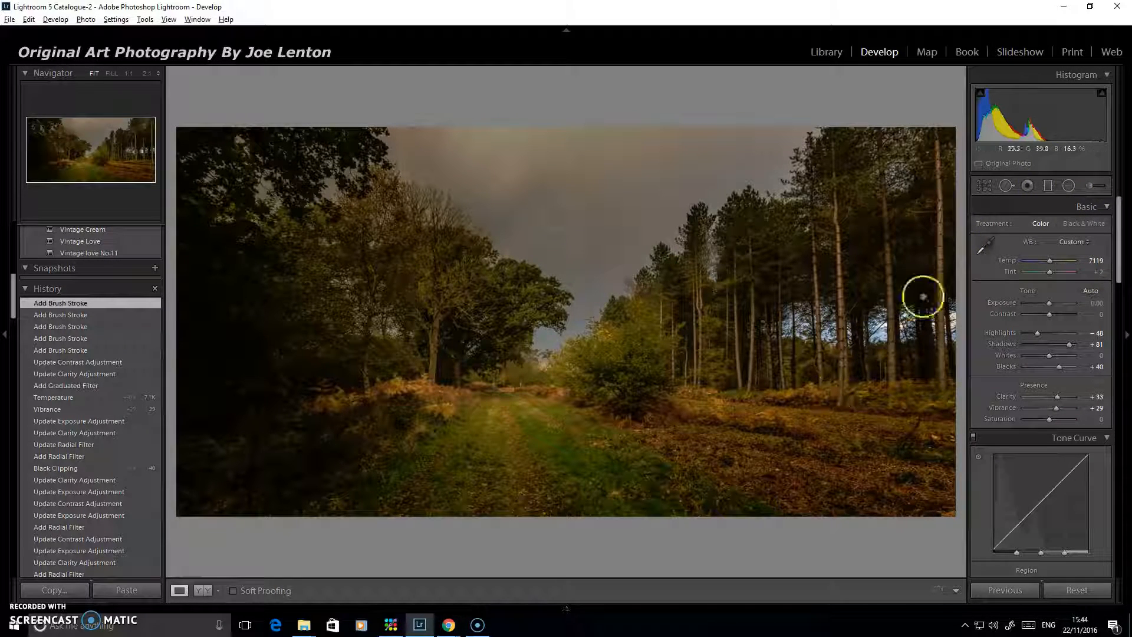
Sharpen the photo with Amount 71 and Masking 54, using a pine trunk as the detail preview and checking the edge mask
left_click_drag(1119, 257, 1112, 380)
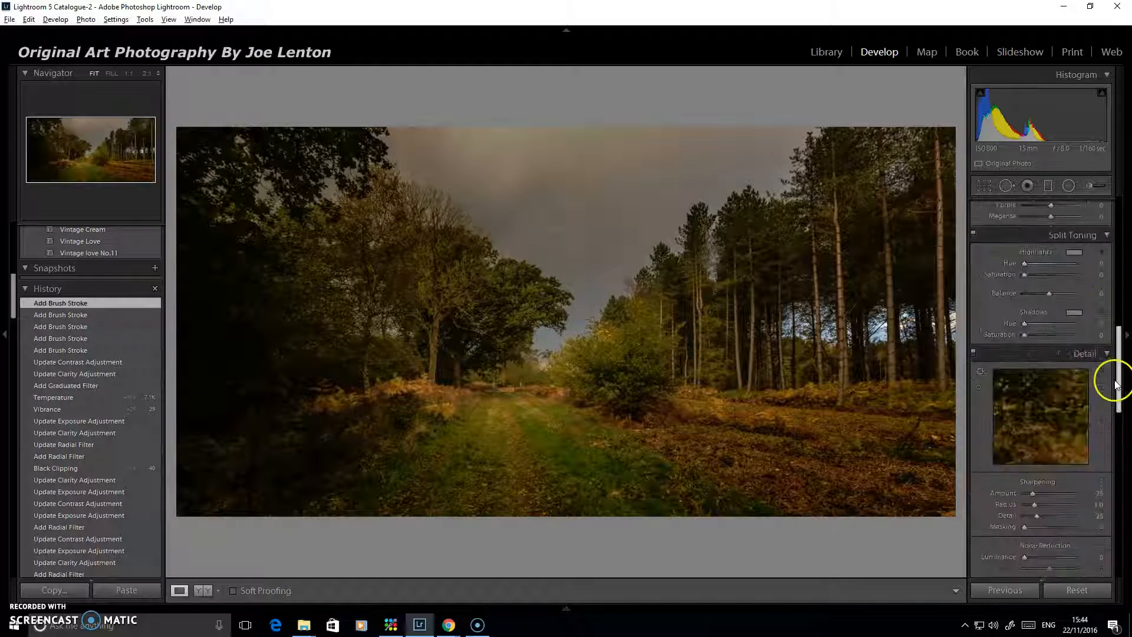
left_click(980, 259)
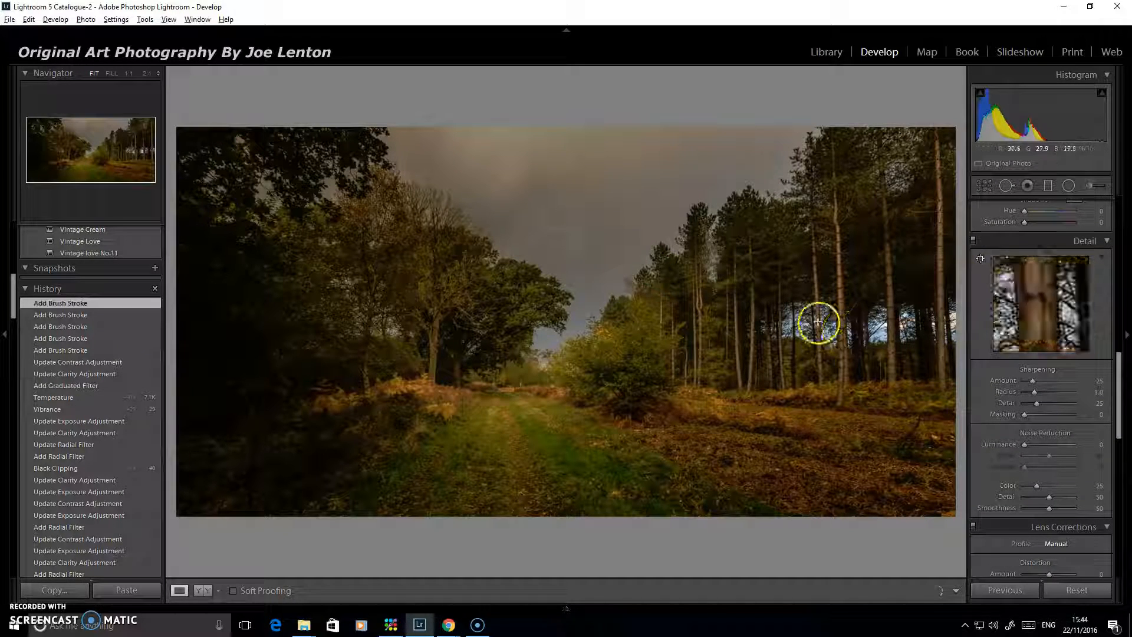
left_click(838, 320)
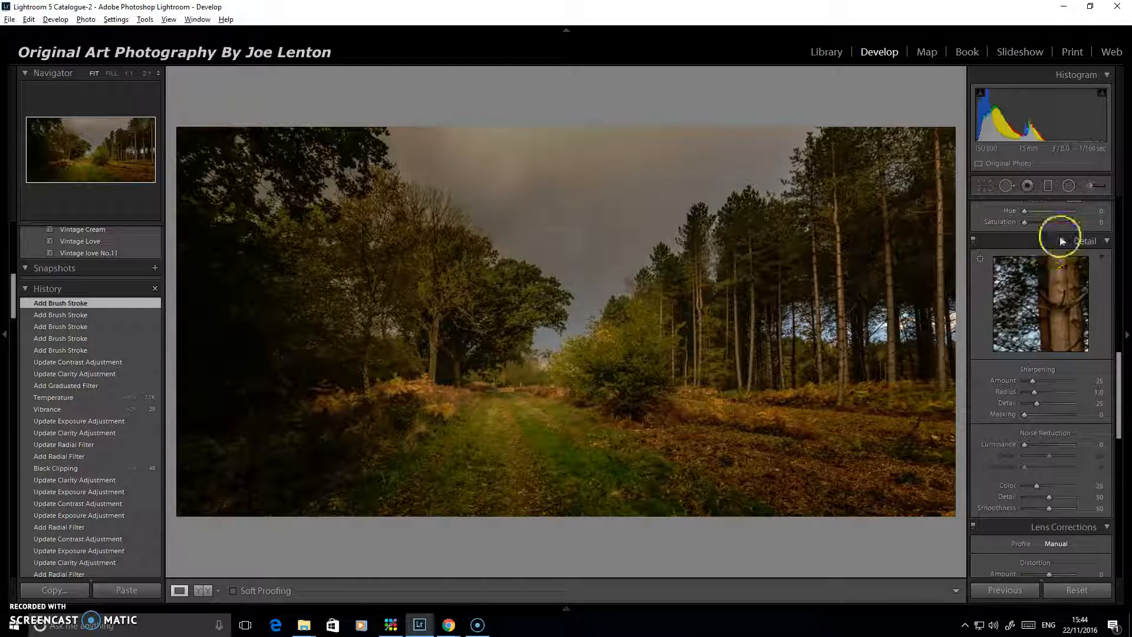
left_click_drag(1036, 381, 1050, 377)
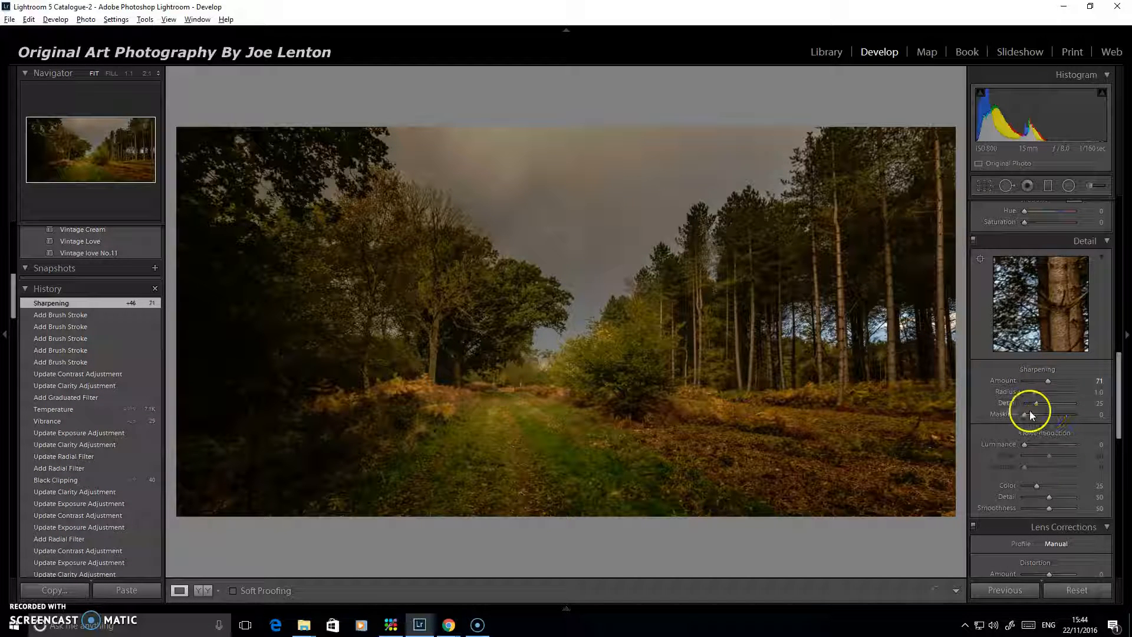
left_click_drag(1023, 414, 1051, 412)
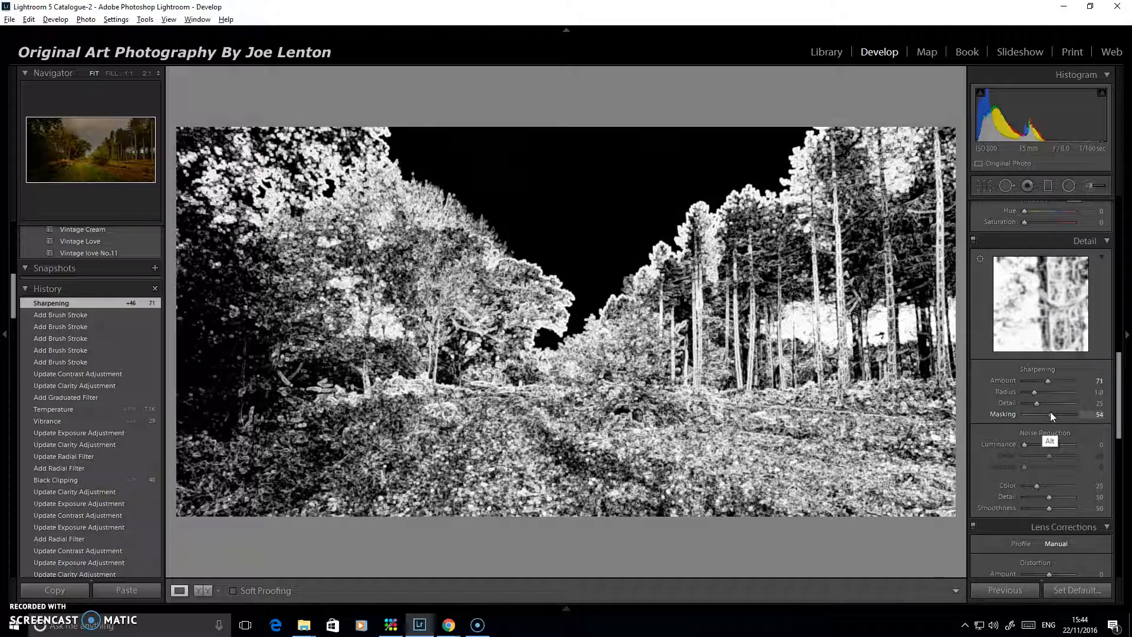
left_click_drag(1050, 413, 1051, 413)
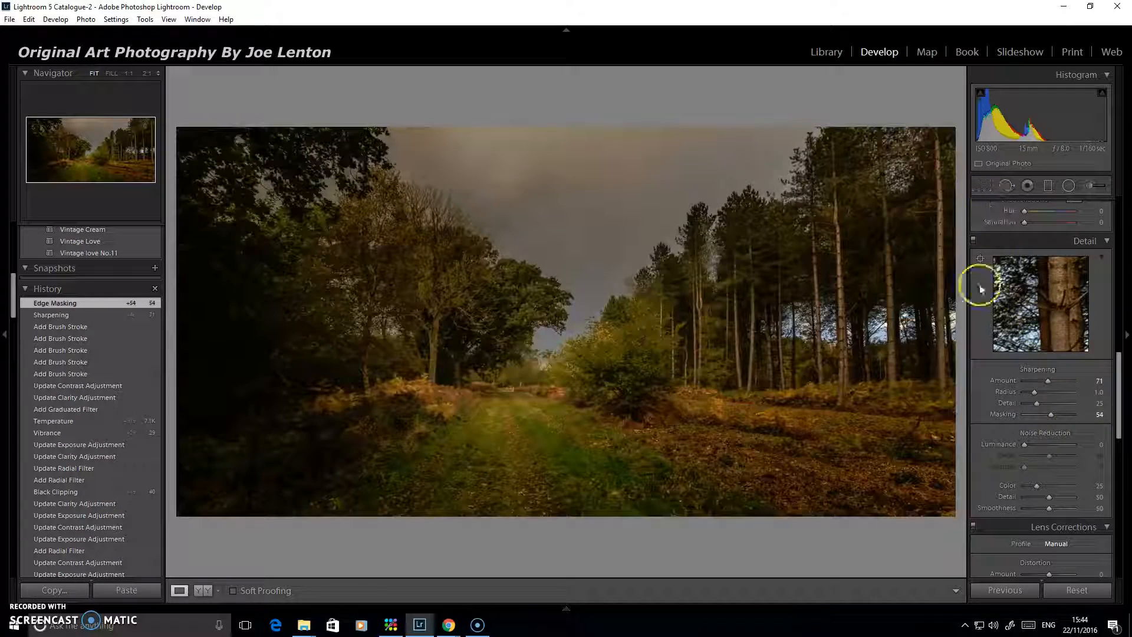
Set the Luminance noise reduction to 10
left_click_drag(1024, 446, 1030, 445)
left_click(944, 107)
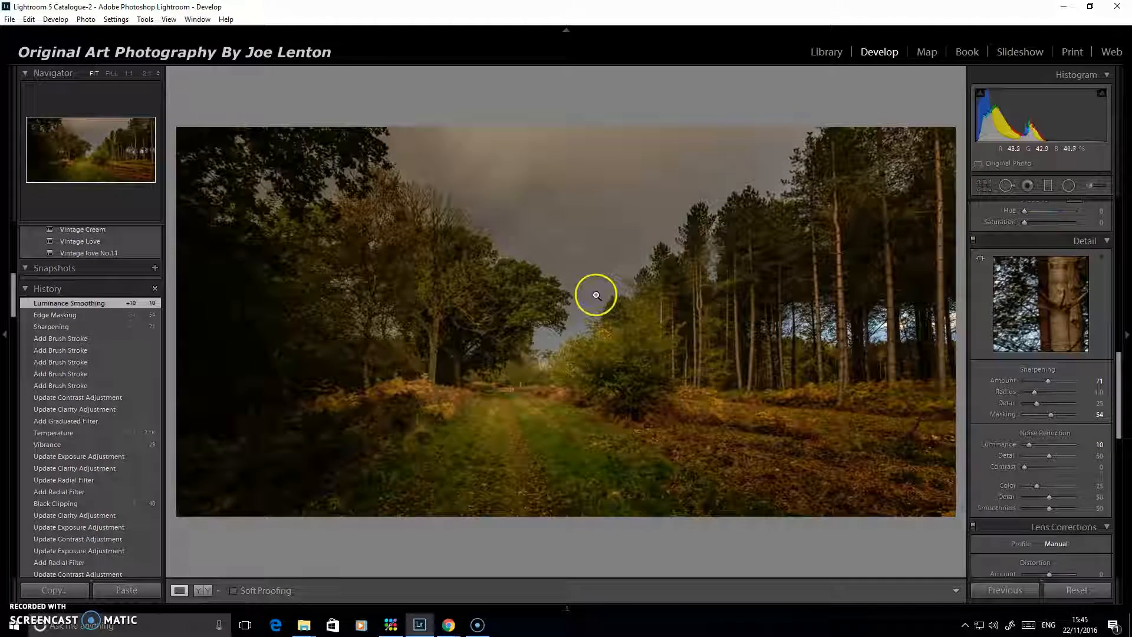
View the finished woodland photo in full screen
key("f")
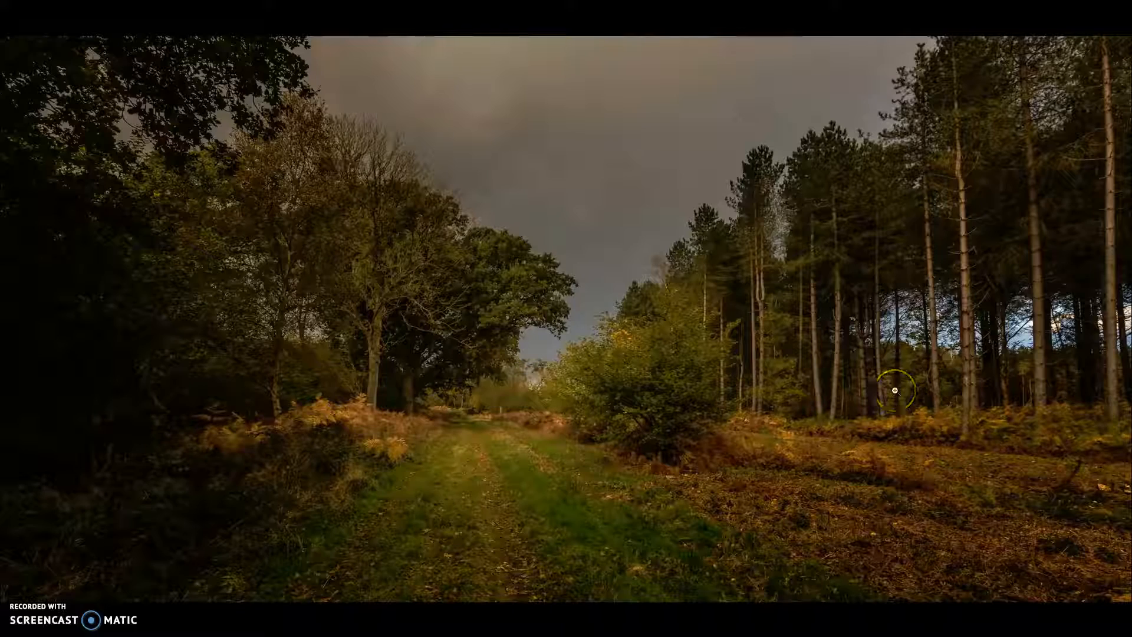
left_click(991, 376)
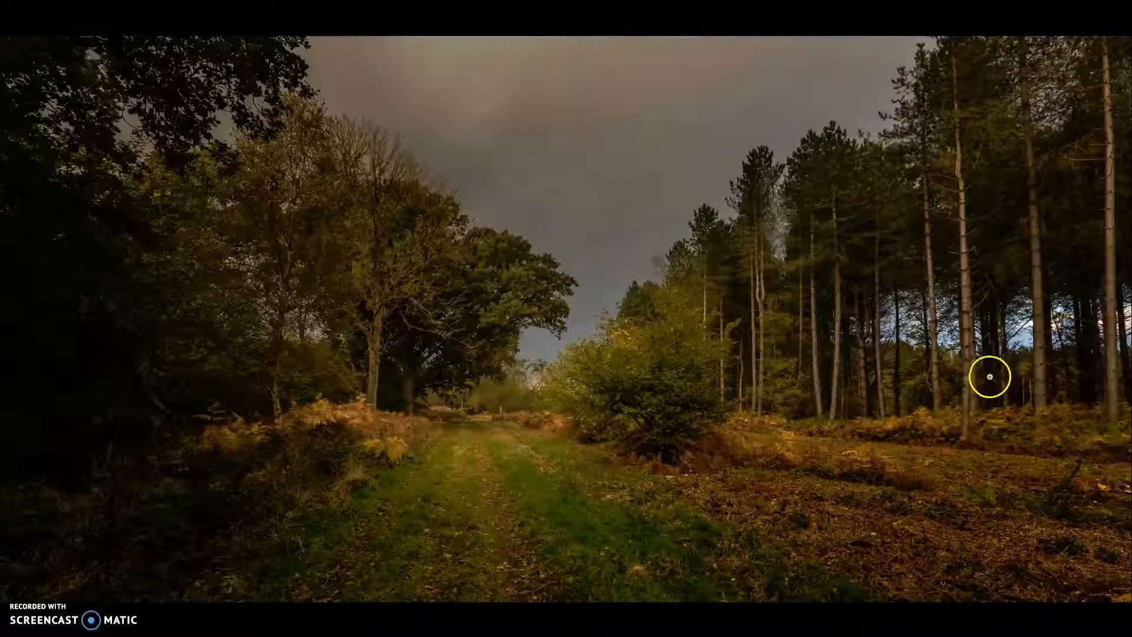